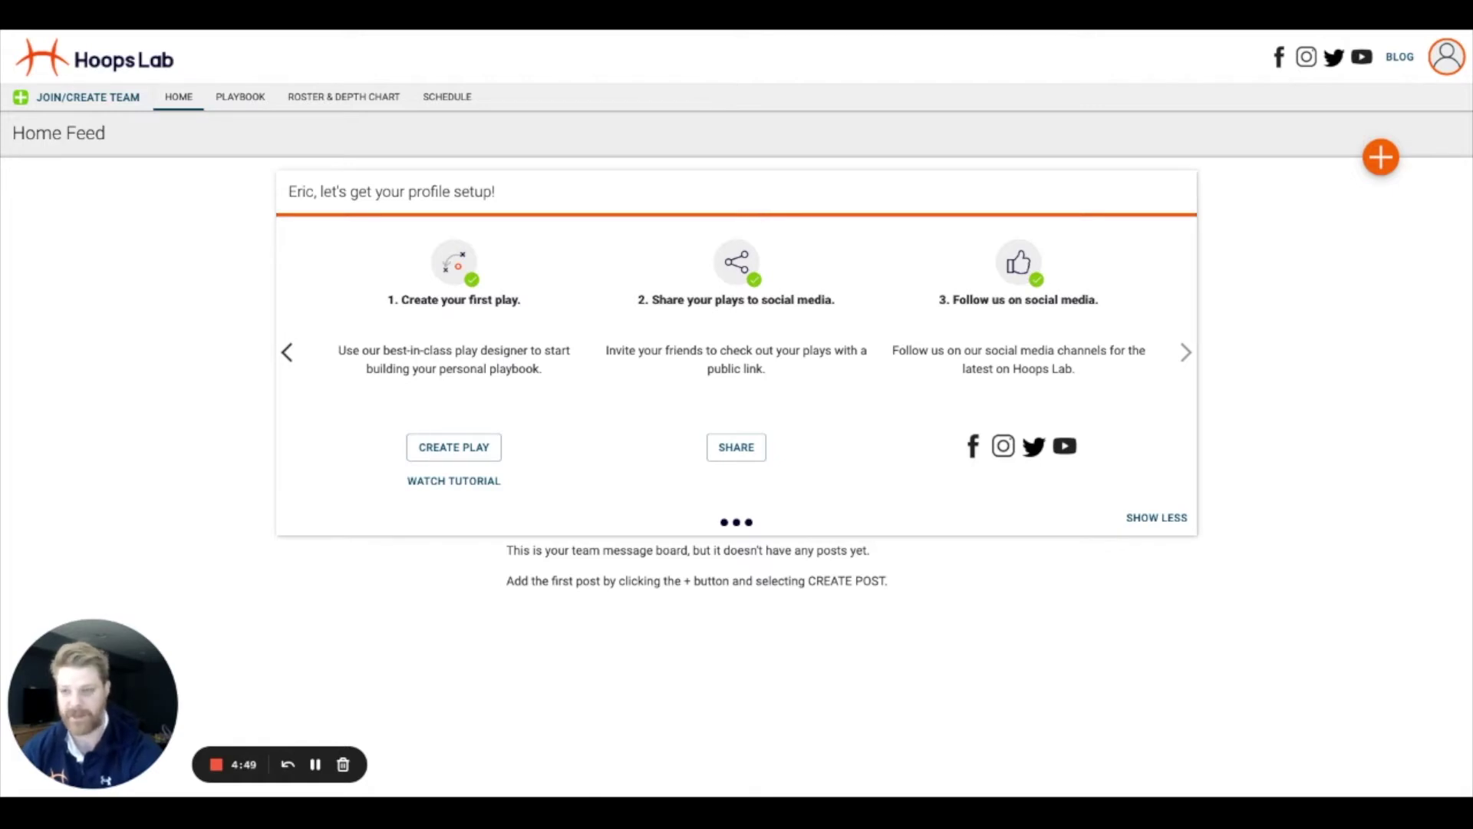
- Create a half-court play named "Read and React" in the playbook for High-School Basketball
click(241, 99)
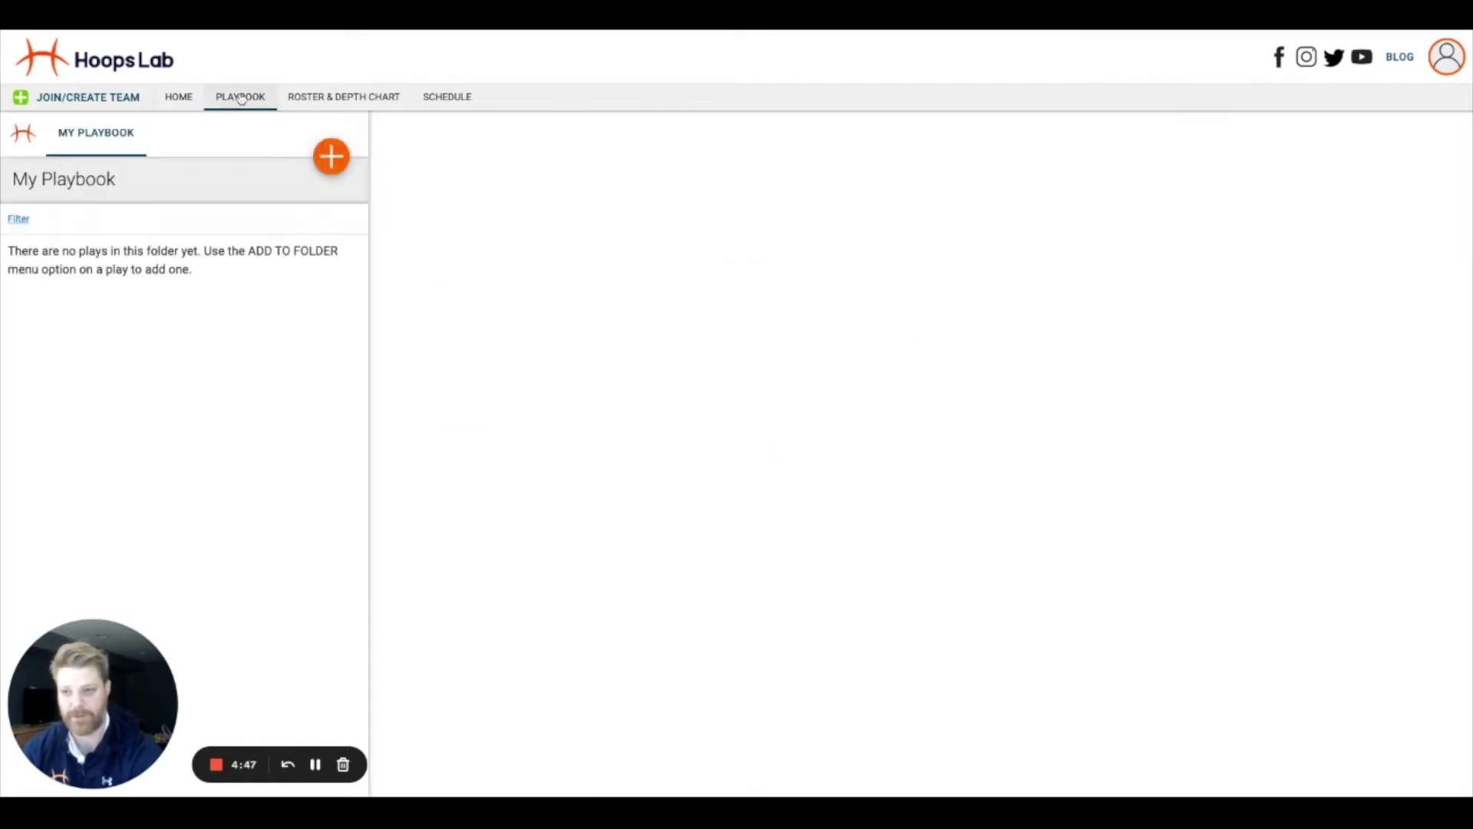
click(332, 159)
click(305, 199)
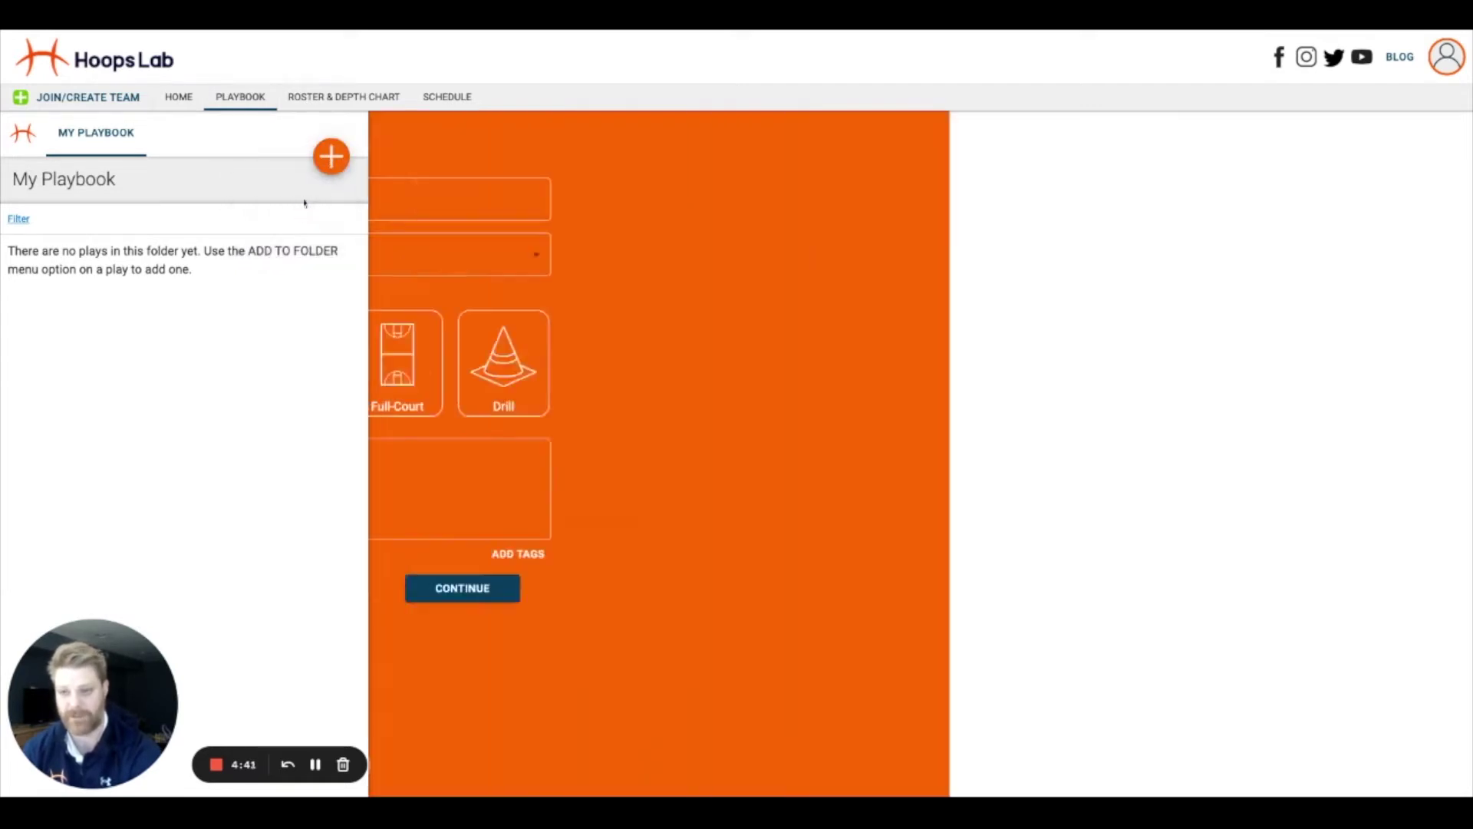
click(876, 201)
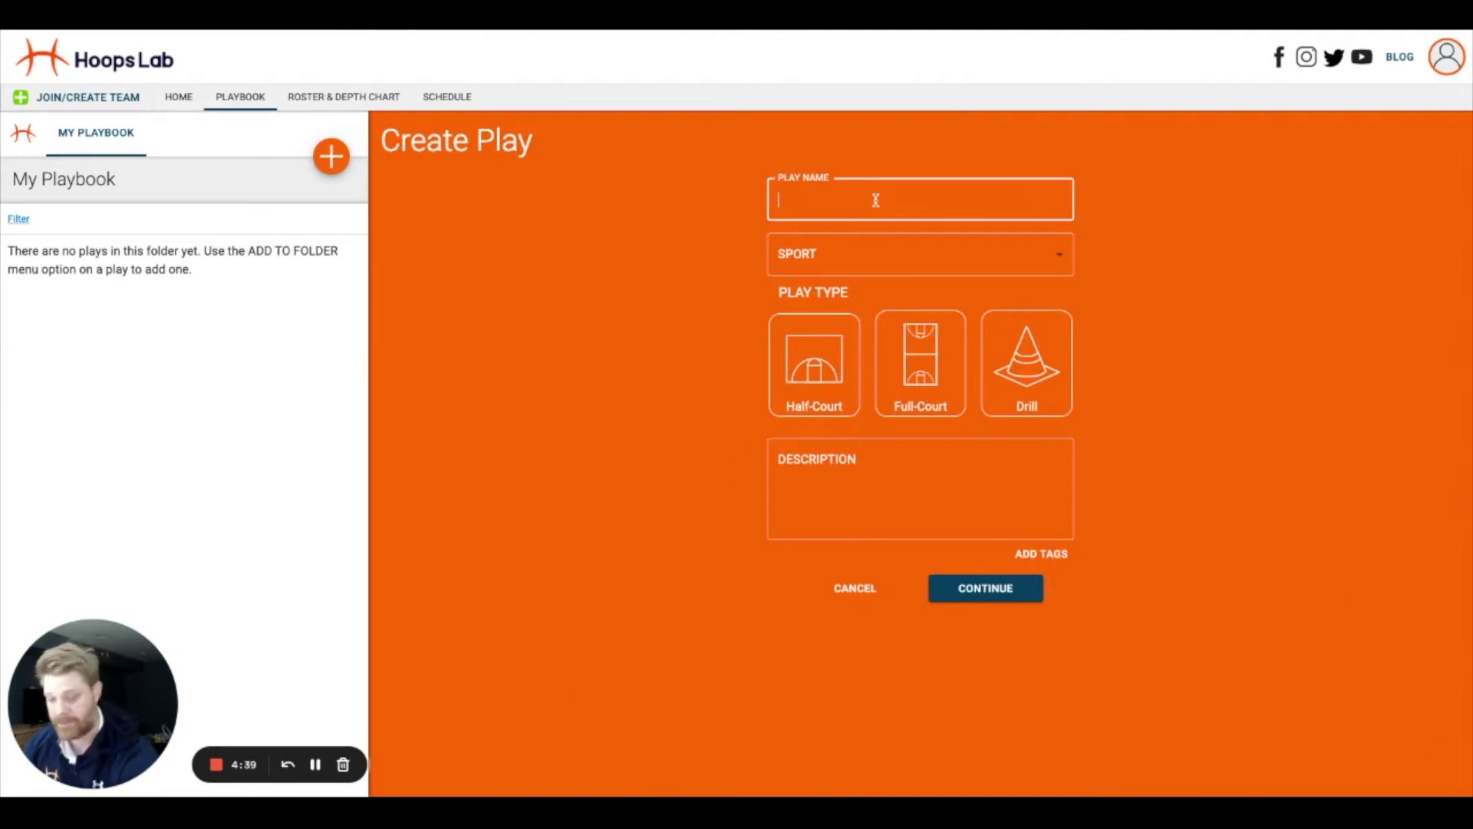
text(Read and React)
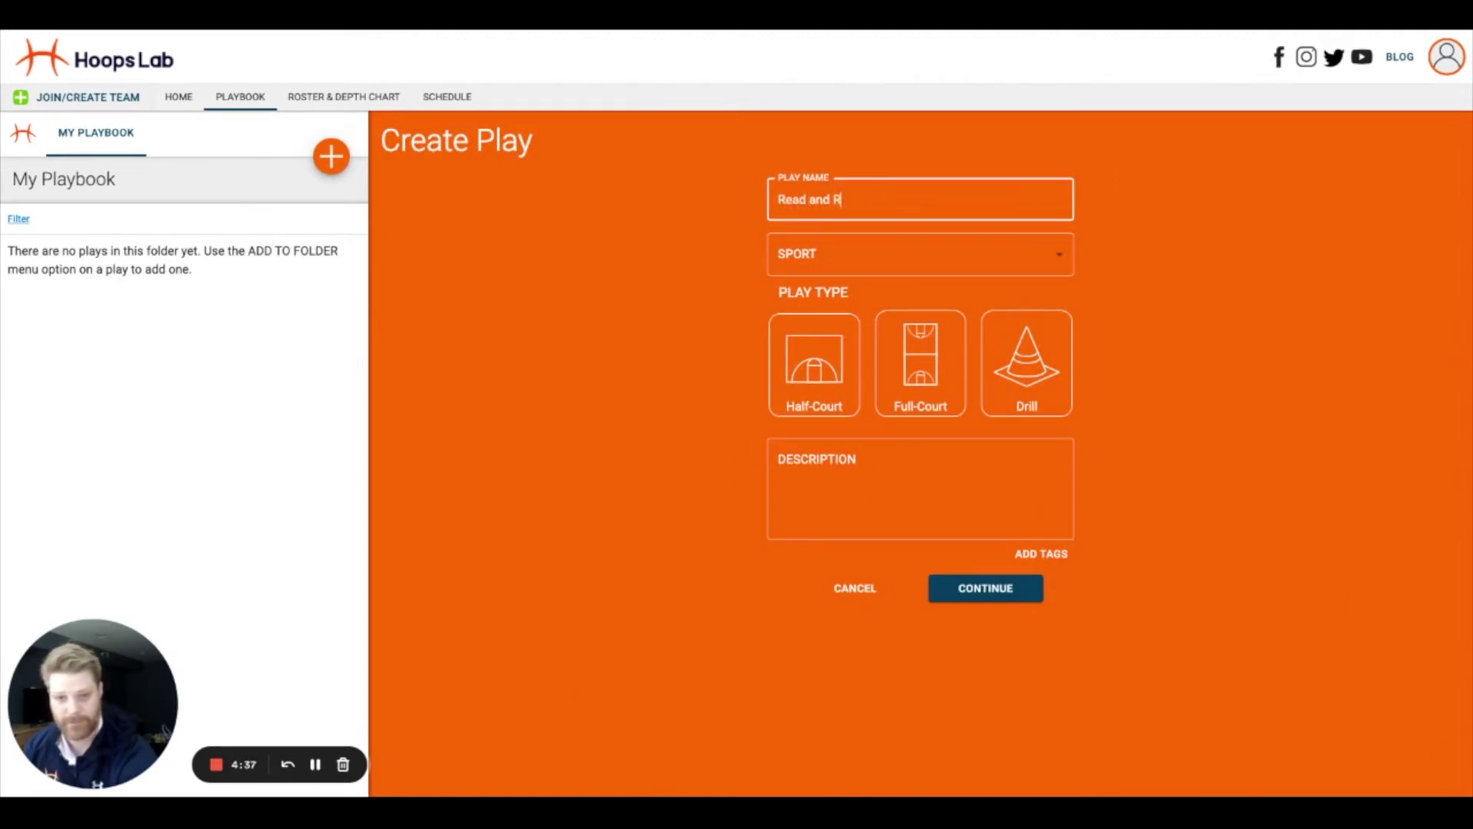
click(898, 254)
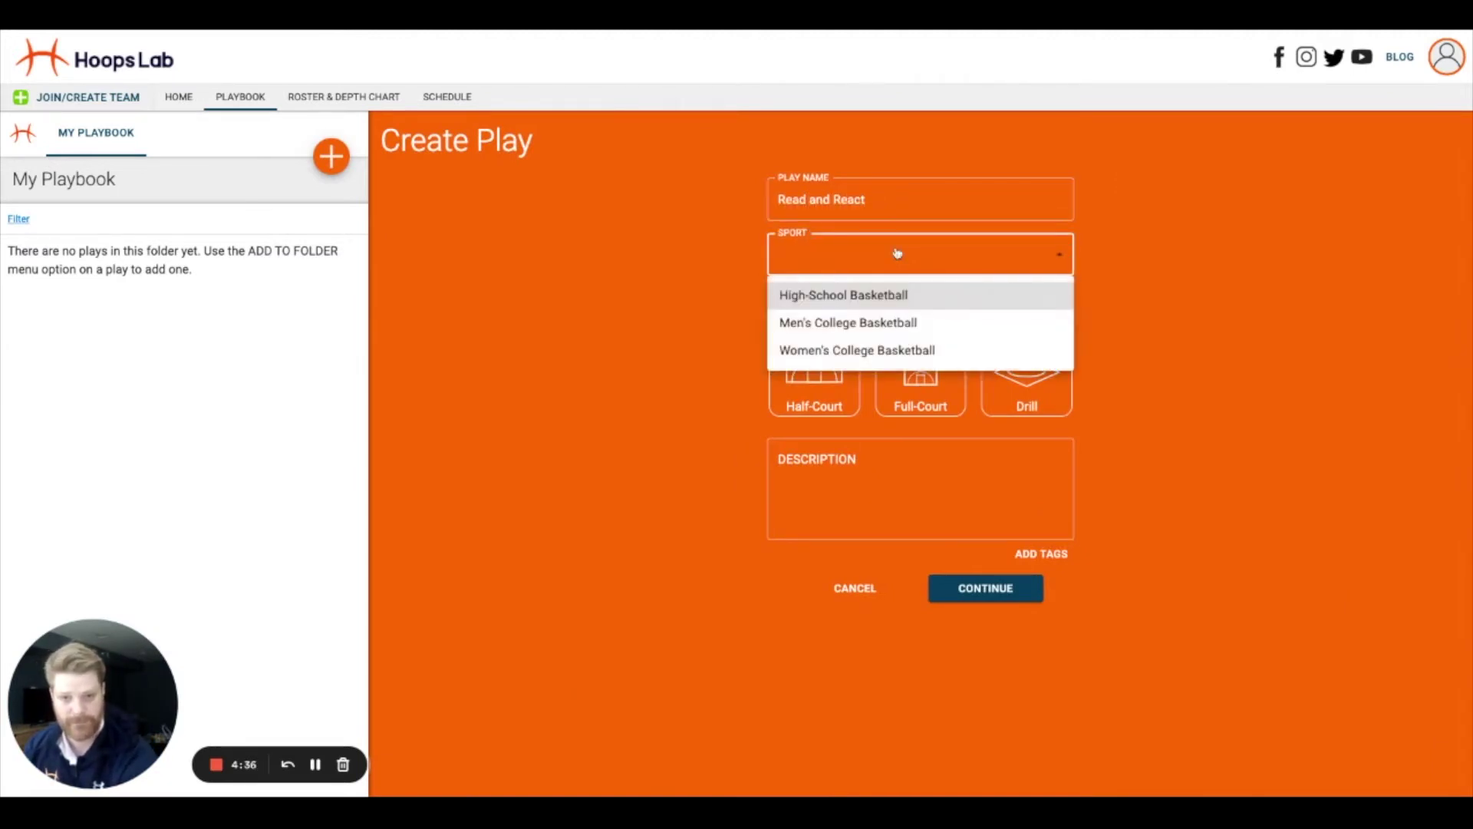
click(867, 298)
click(810, 395)
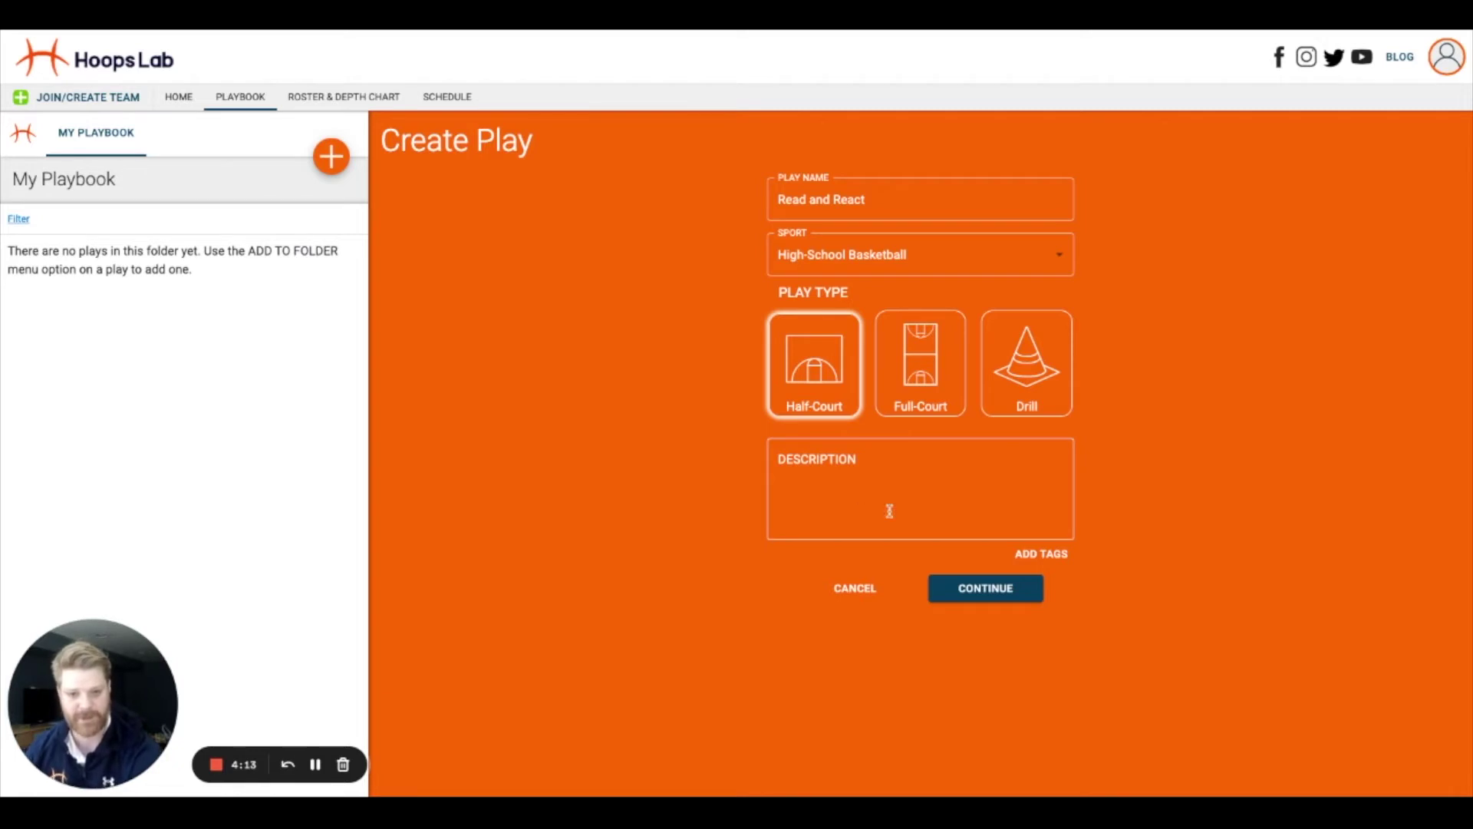
click(986, 588)
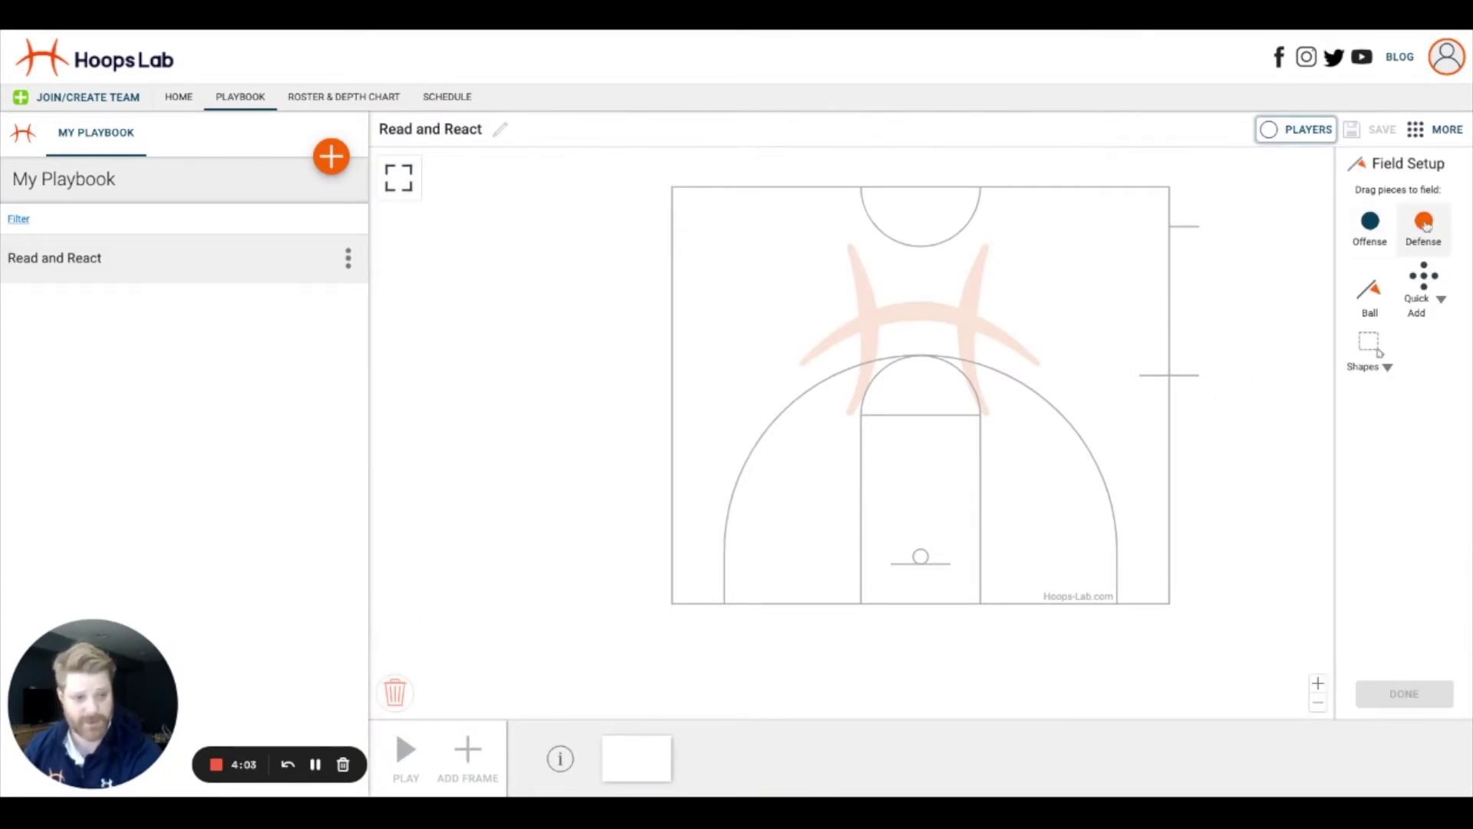
- Add the 5 out formation and spread the two wing and two corner players out to the three-point line
click(1439, 301)
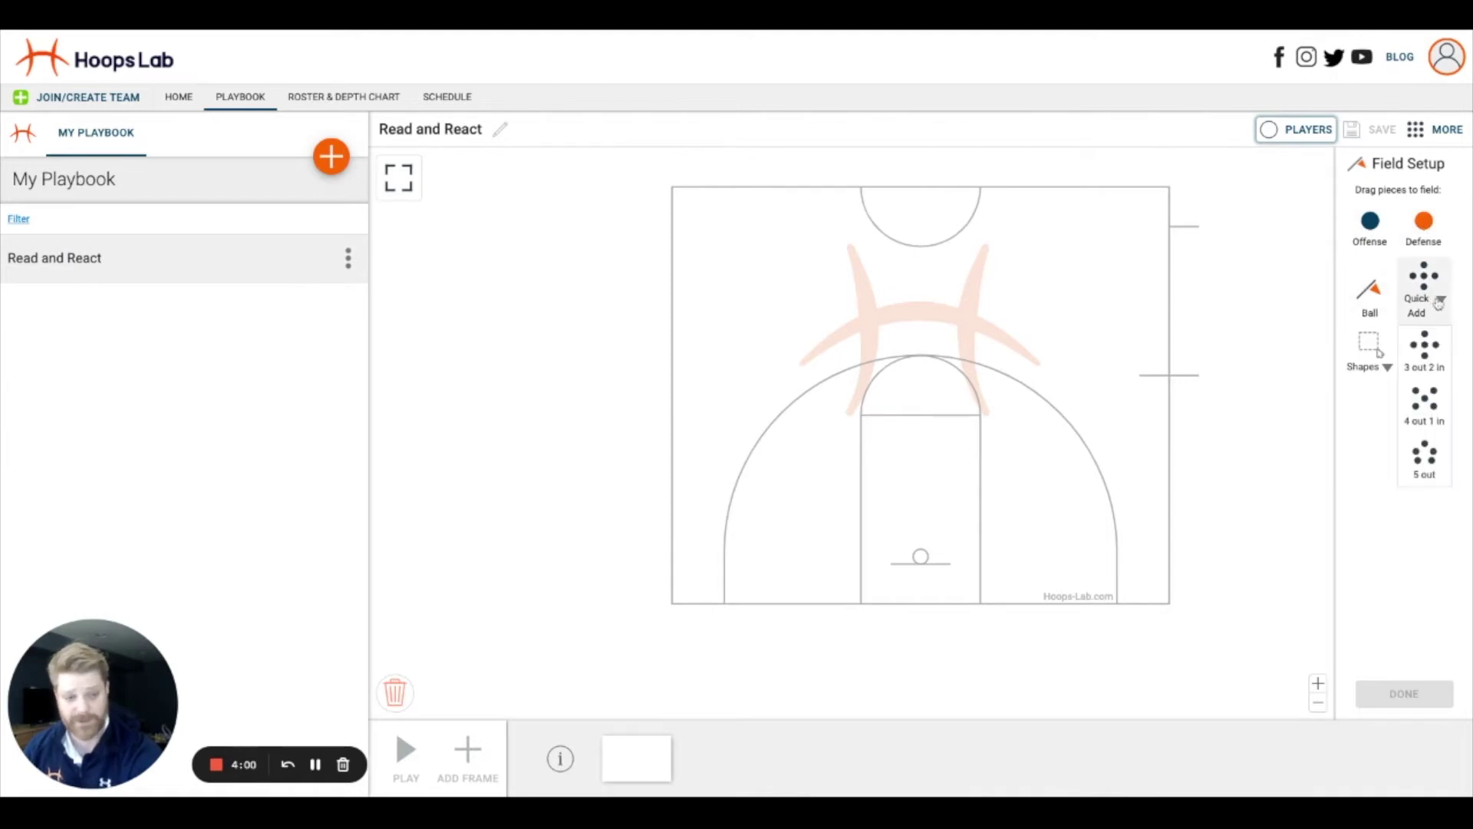
click(1425, 456)
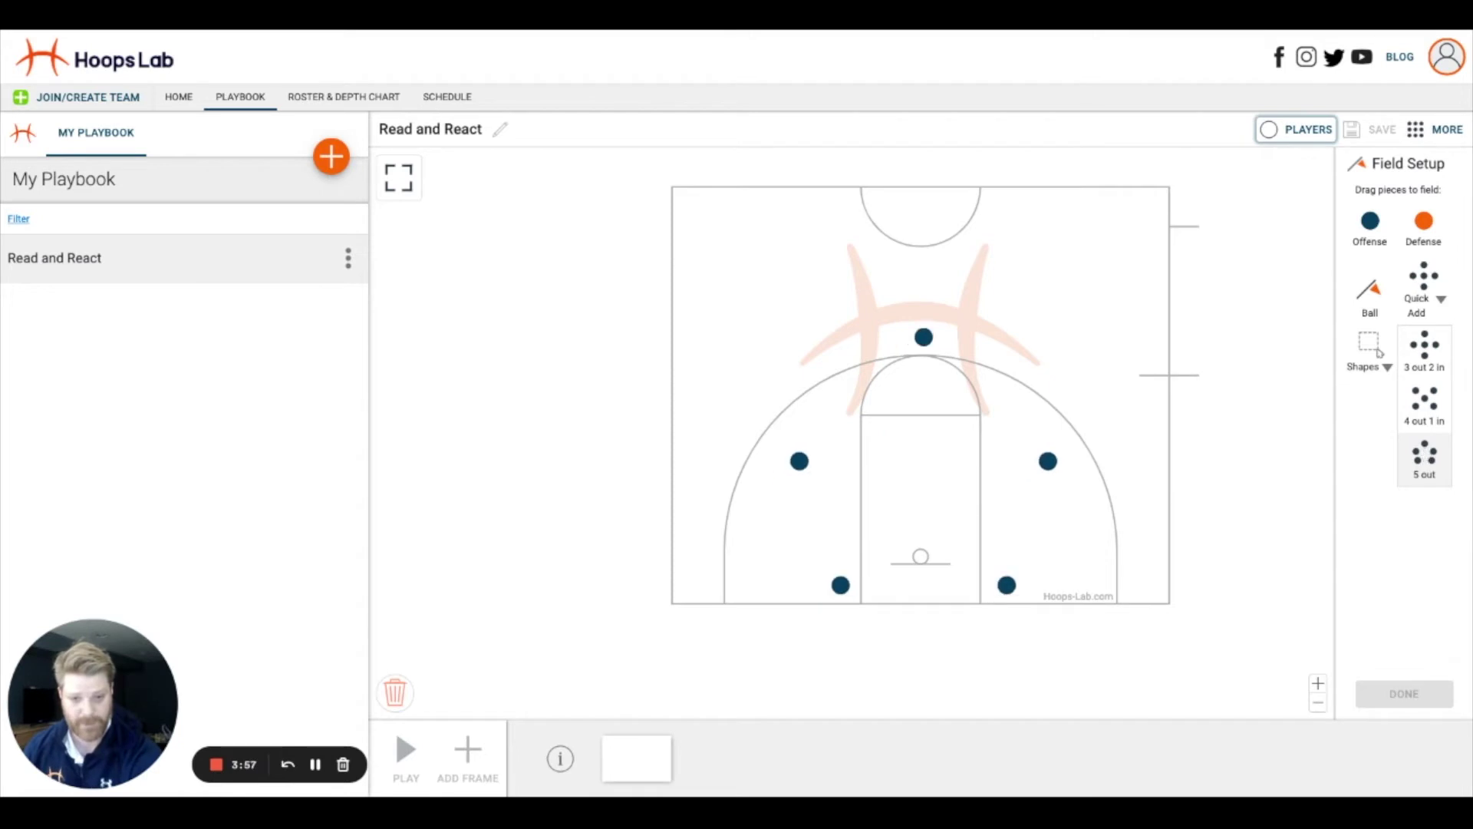
drag(1047, 450, 1074, 416)
drag(799, 450, 743, 425)
drag(840, 574, 712, 572)
drag(1006, 574, 1127, 567)
- Place the ball beside player 1 at the top of the key and finish the field setup
click(1425, 282)
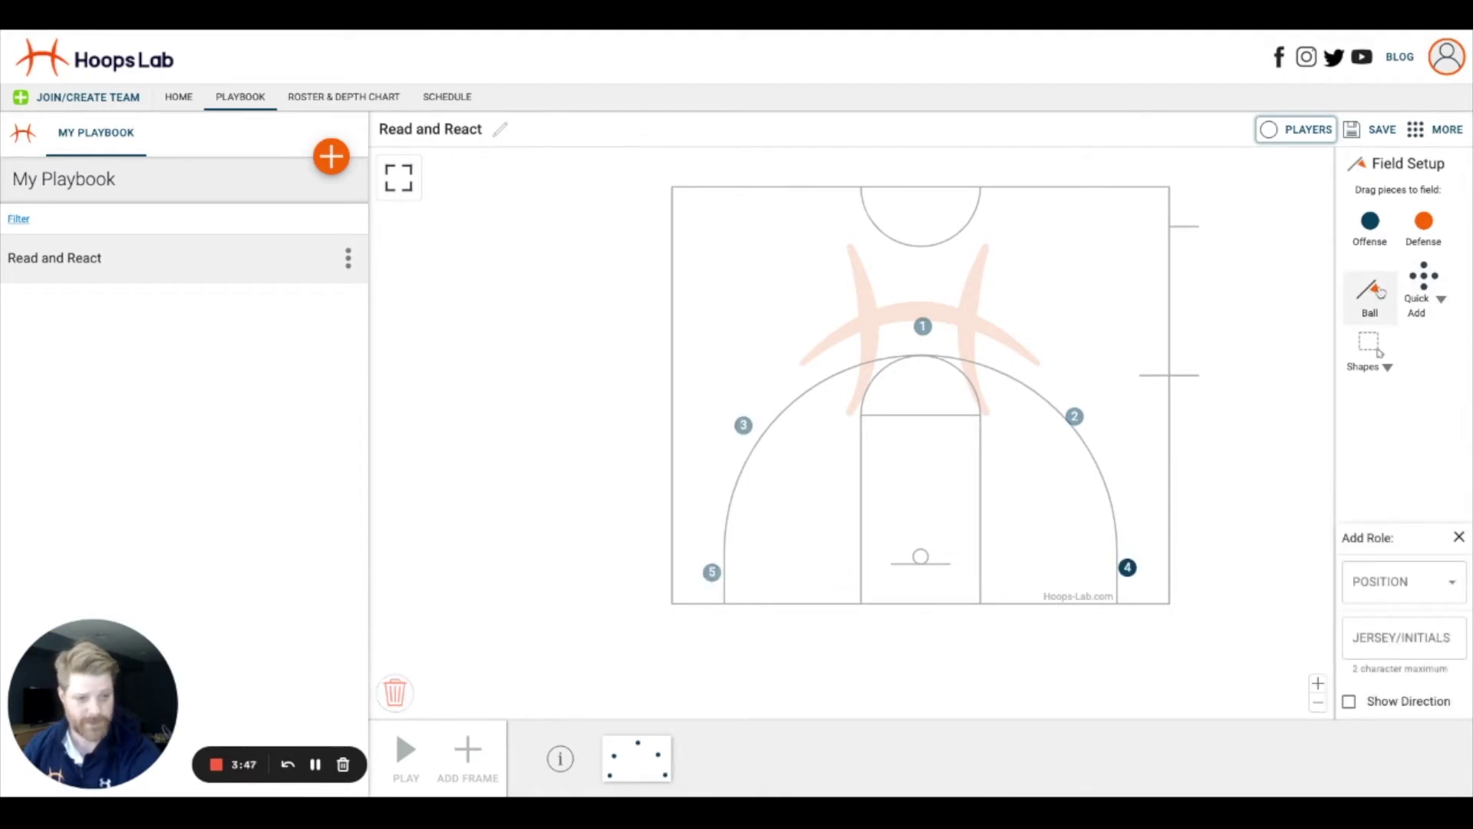
drag(1379, 292, 949, 313)
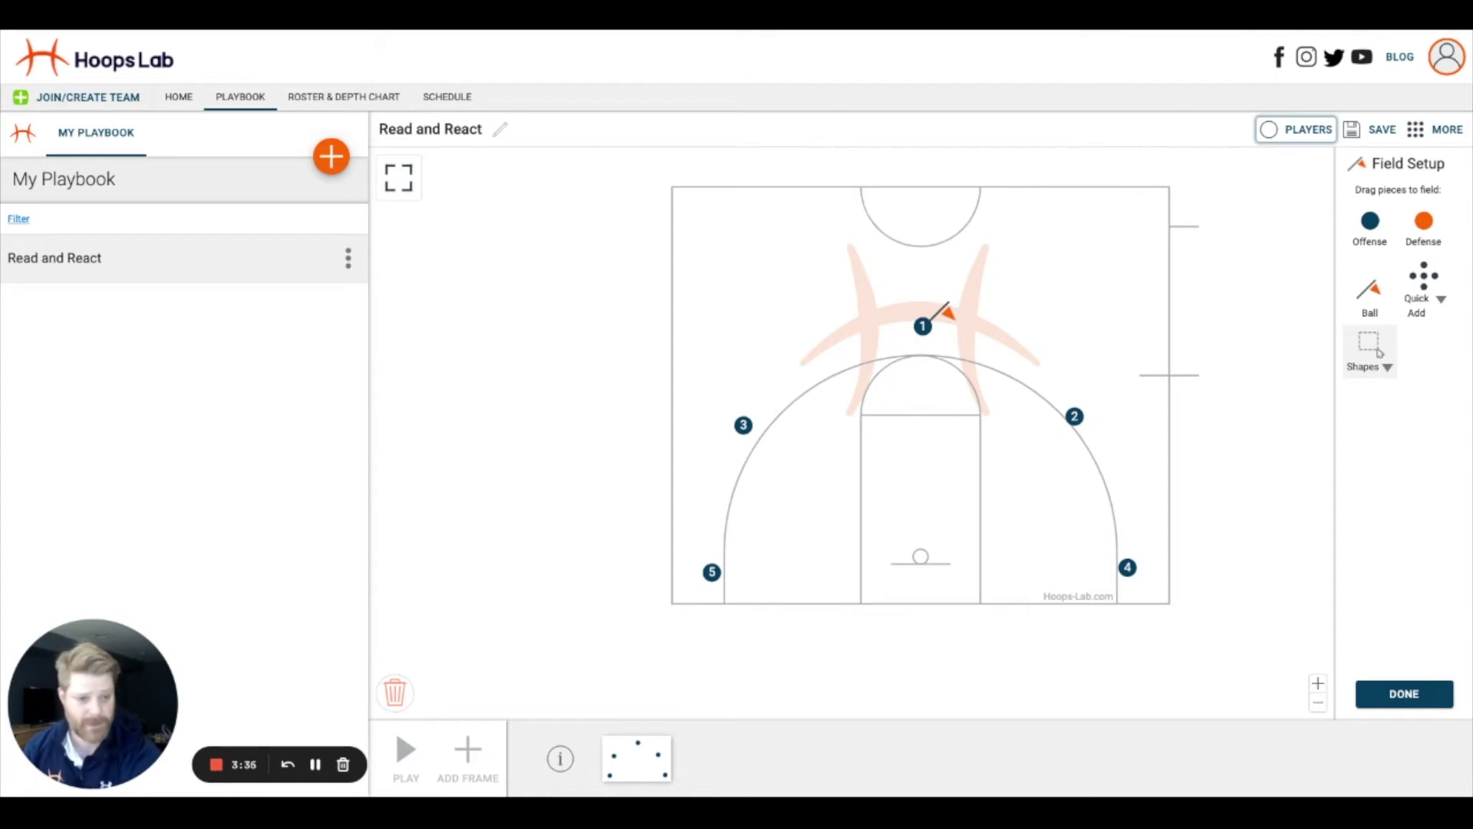
click(1395, 693)
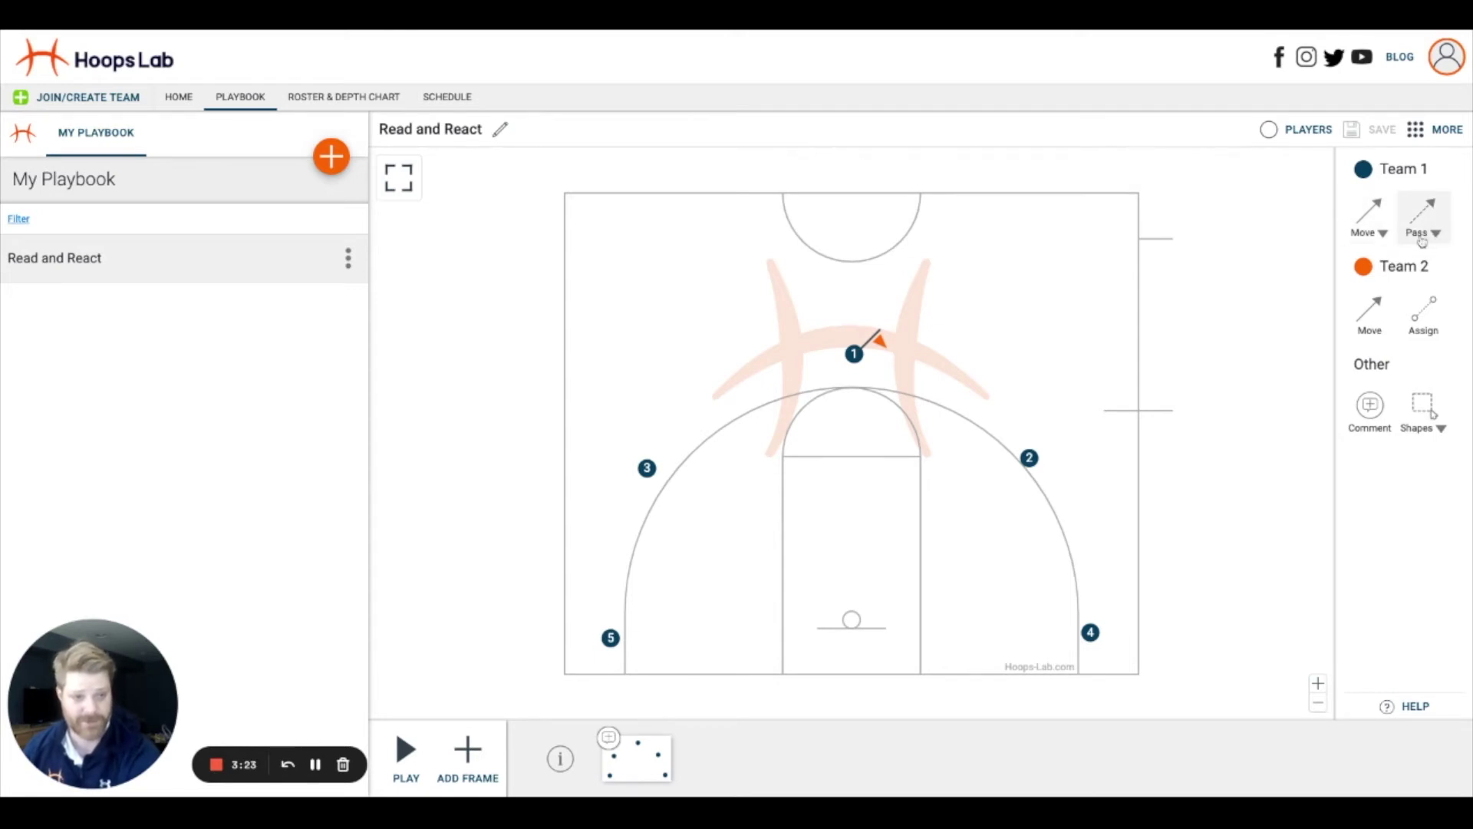
- Draw a pass from player 1 to player 3 on the wing
click(1438, 235)
click(1440, 235)
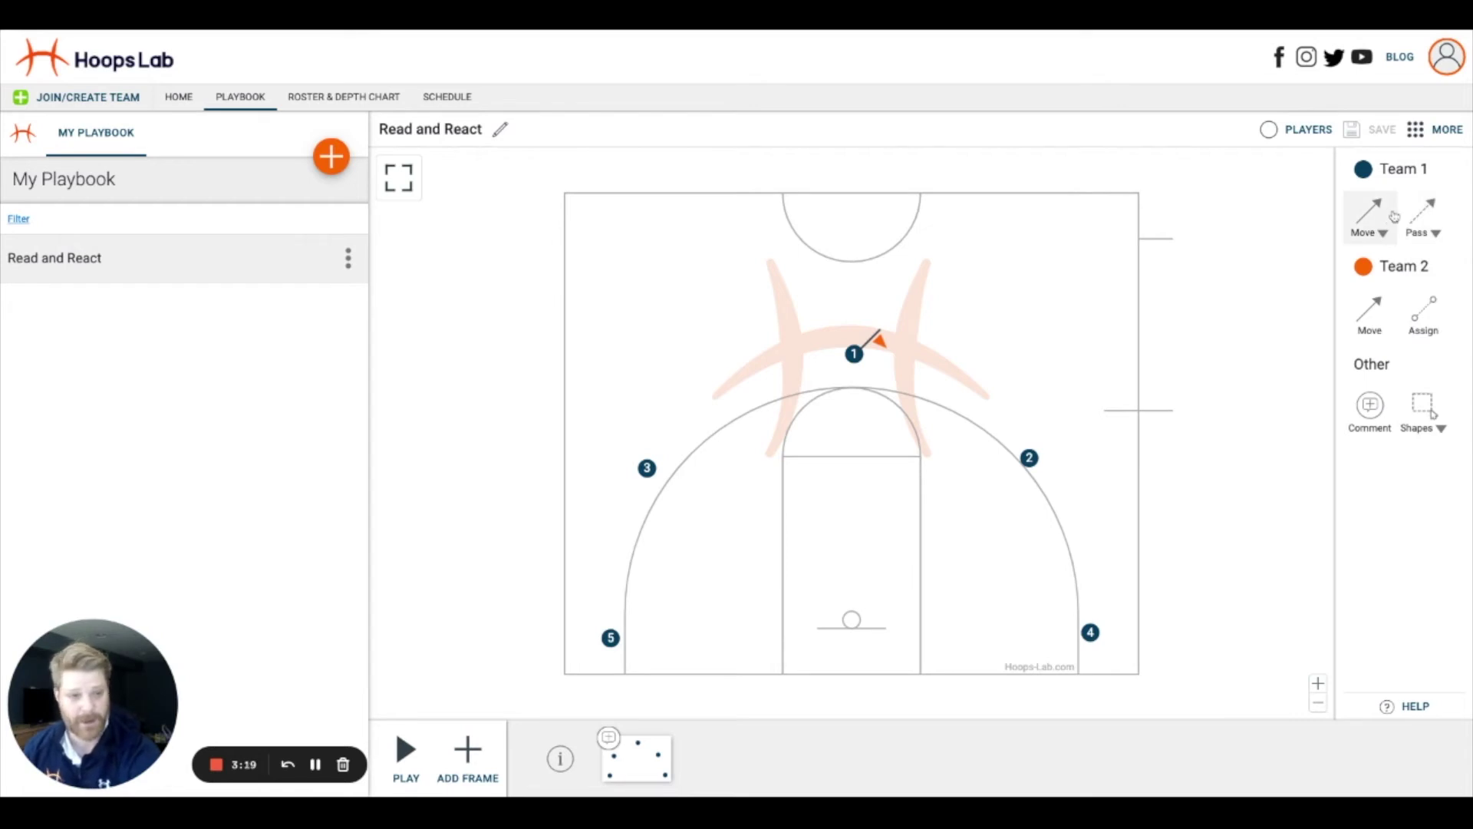
click(1432, 213)
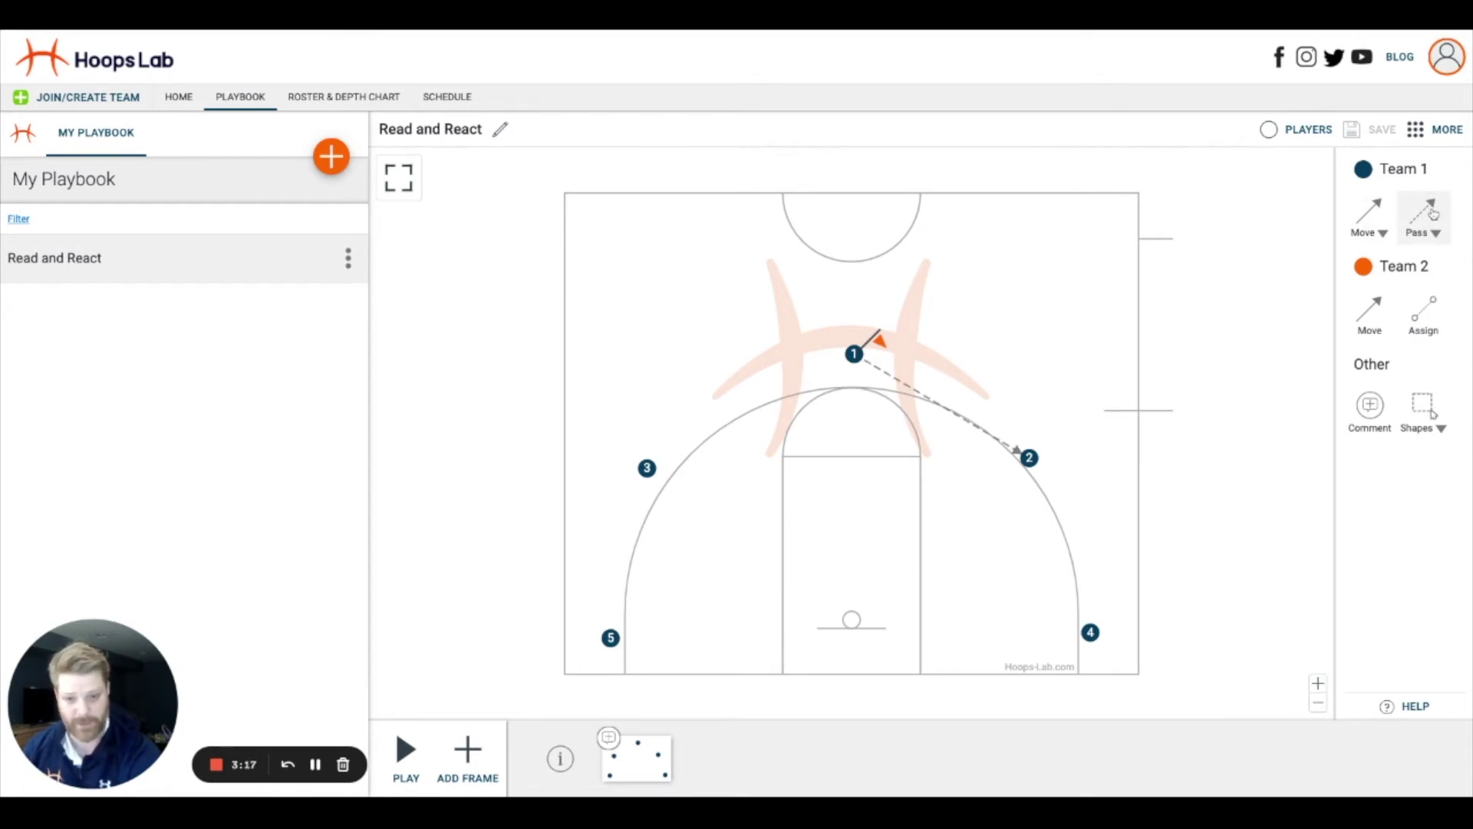
click(648, 464)
- Draw a curved movement path for player 1 through the basket to player 4's corner
click(1369, 215)
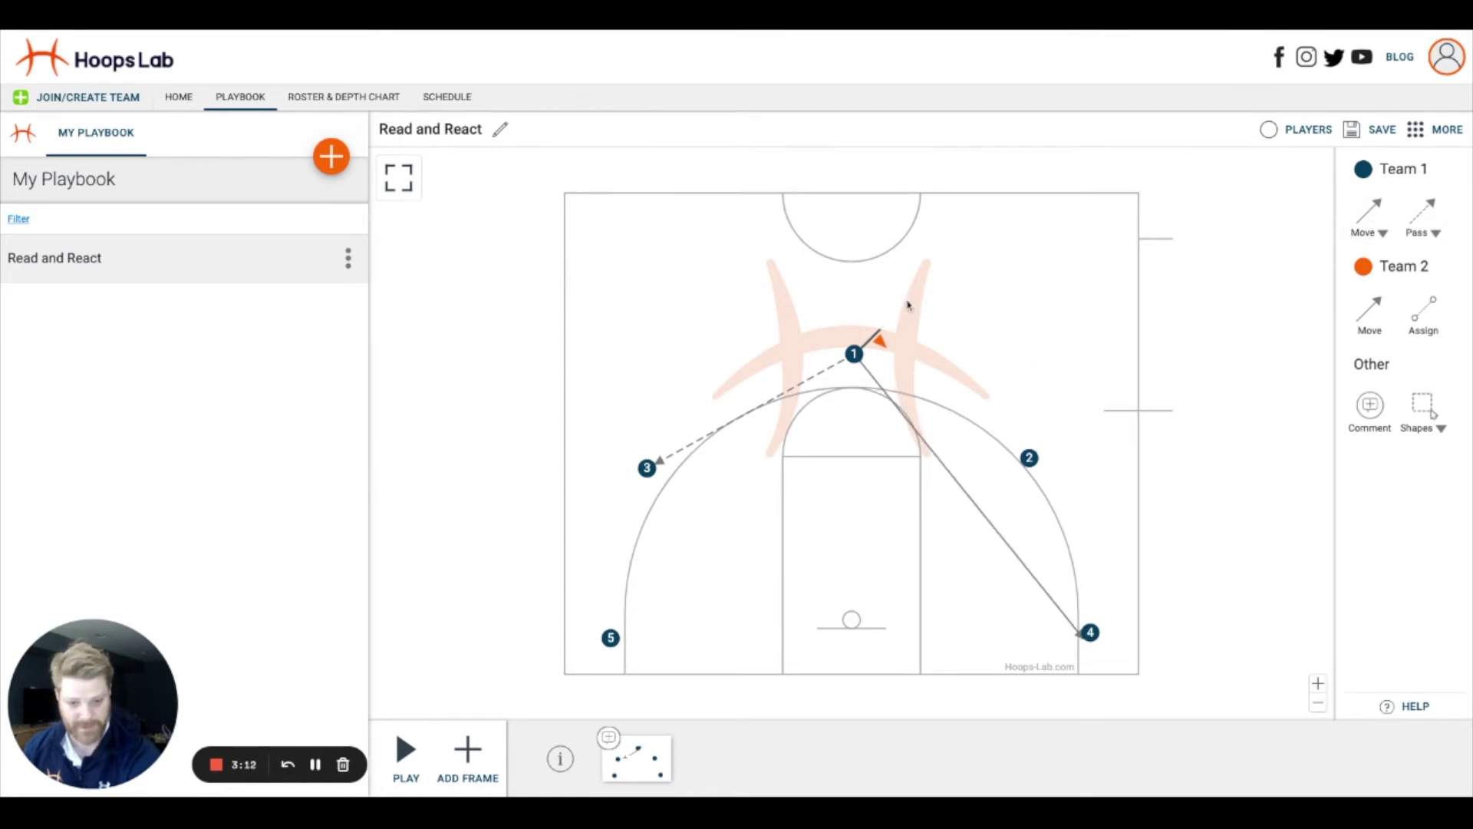
click(1084, 634)
click(961, 487)
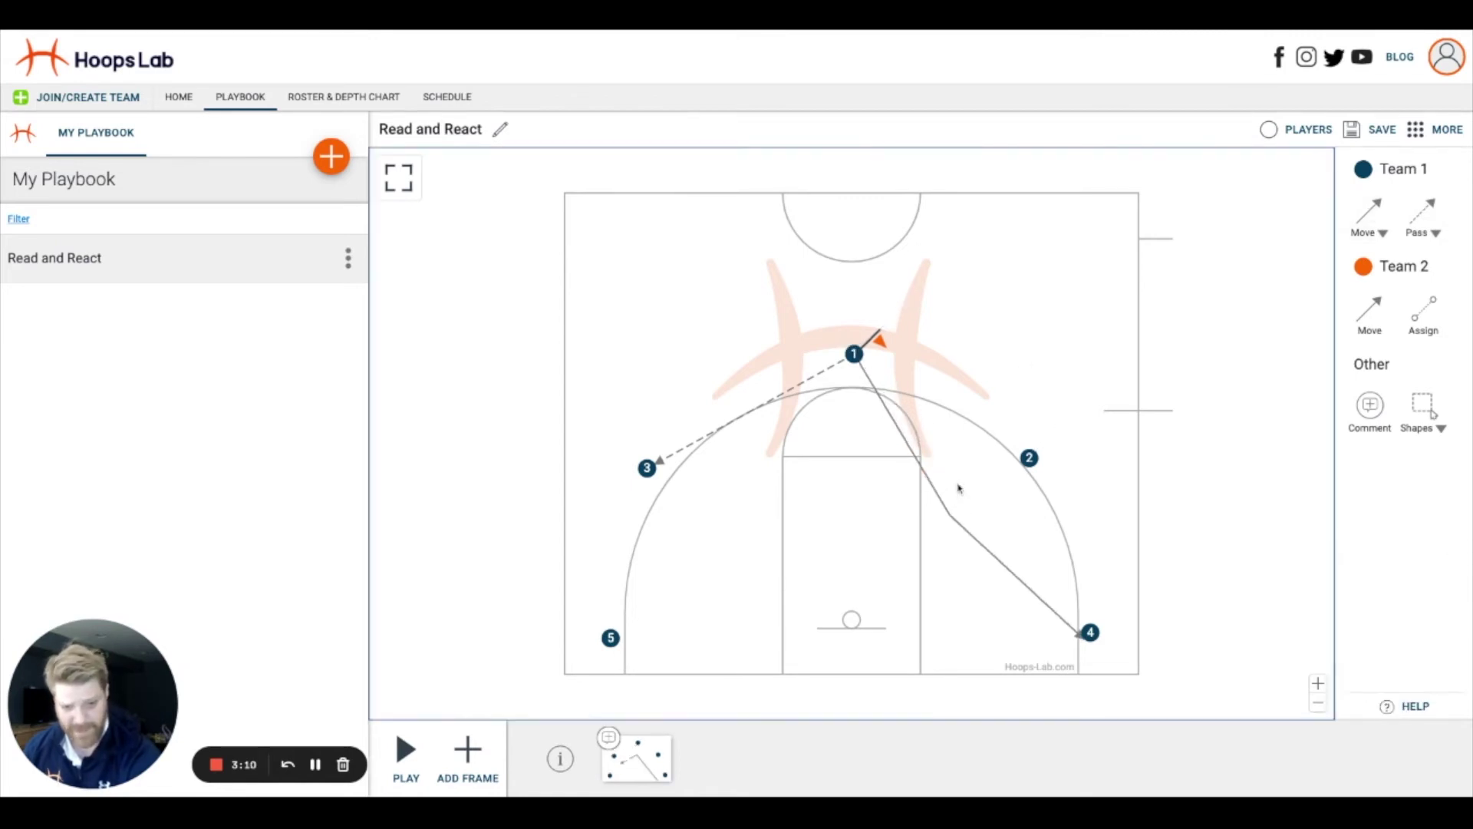
drag(959, 488, 852, 619)
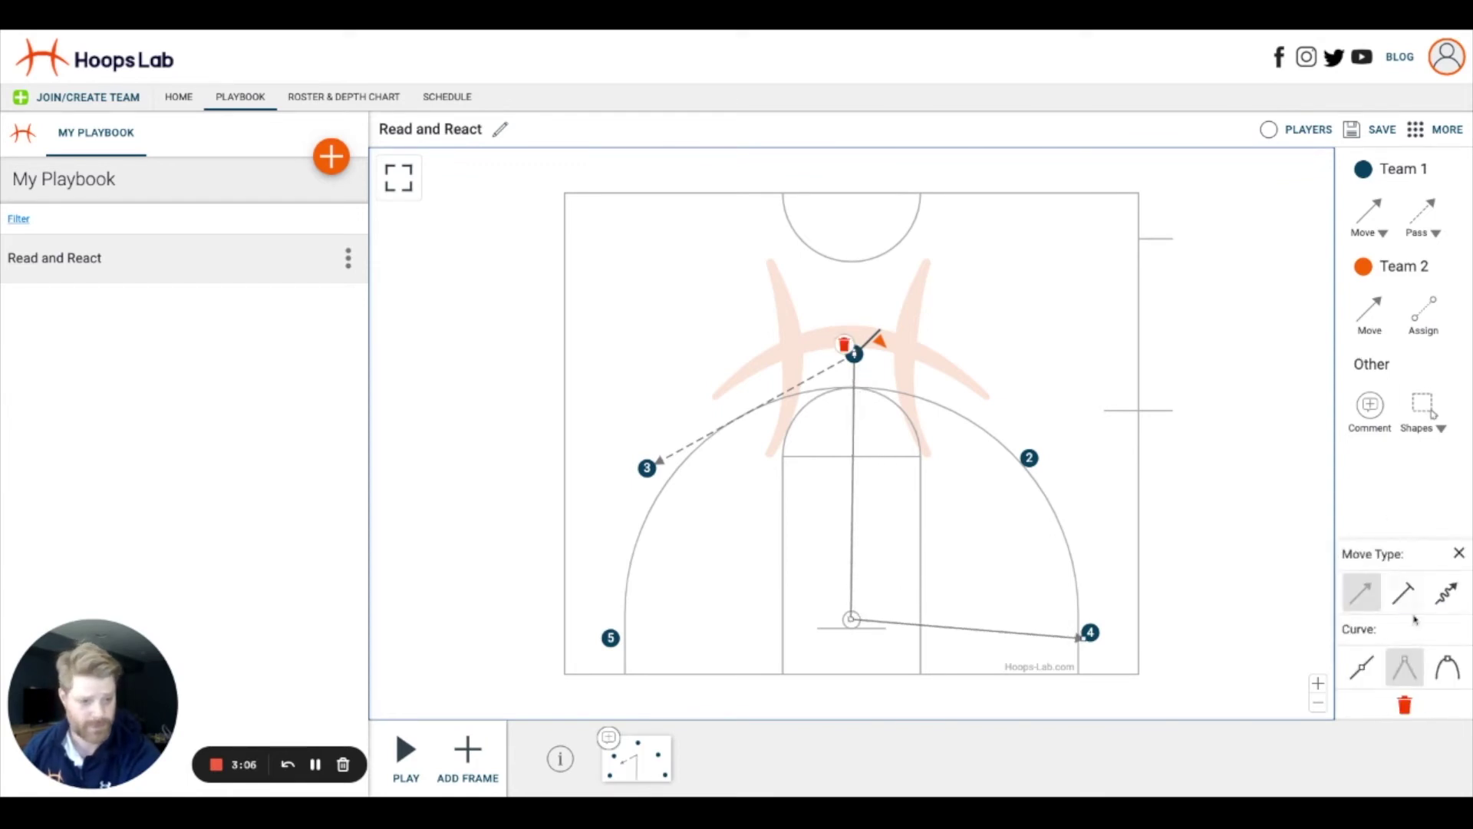
click(1448, 670)
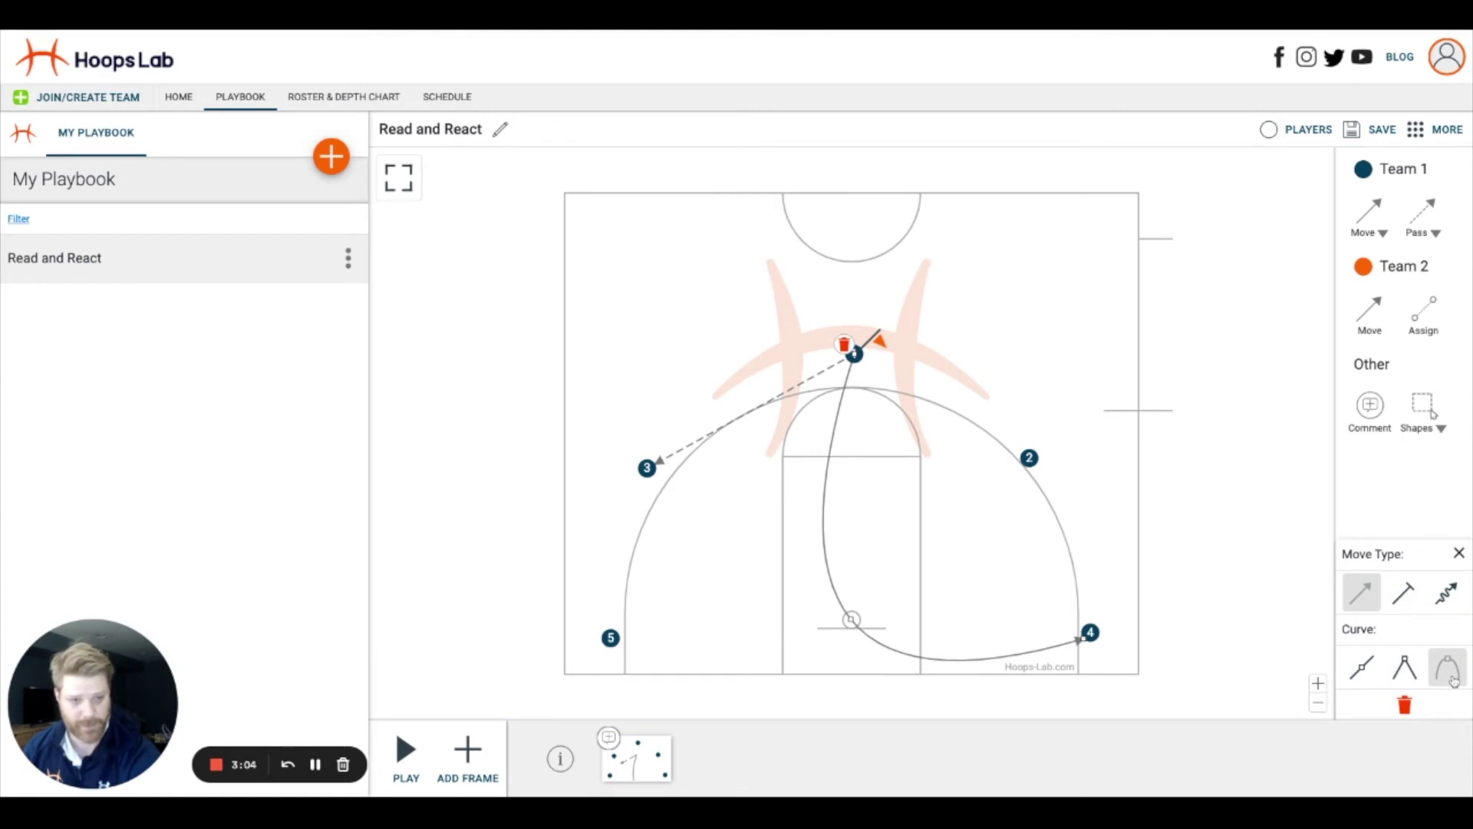
- Draw straight moves sending player 2 to player 1's spot and player 4 to player 2's spot
click(1376, 212)
click(1084, 408)
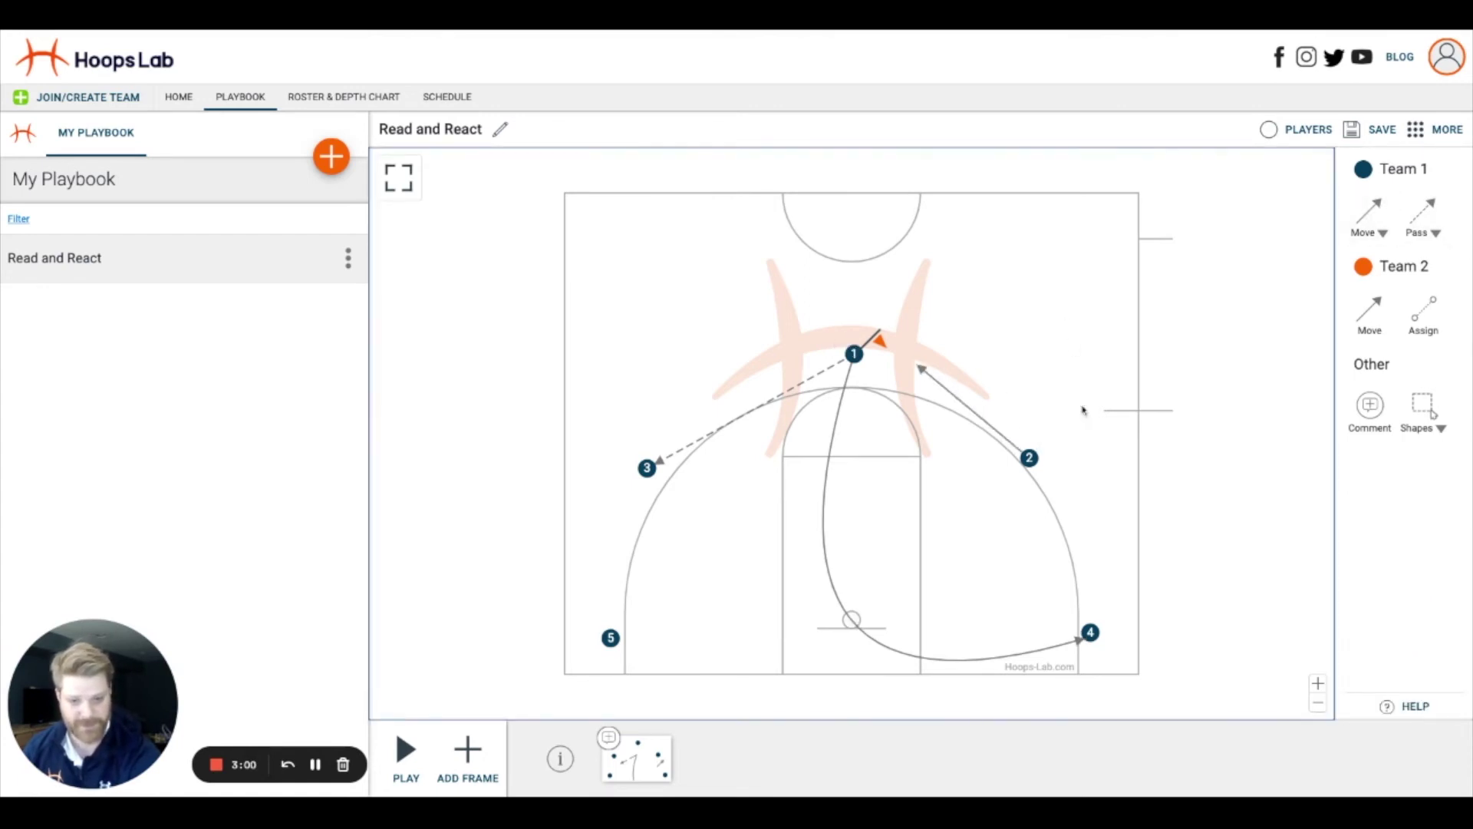
drag(921, 368, 860, 357)
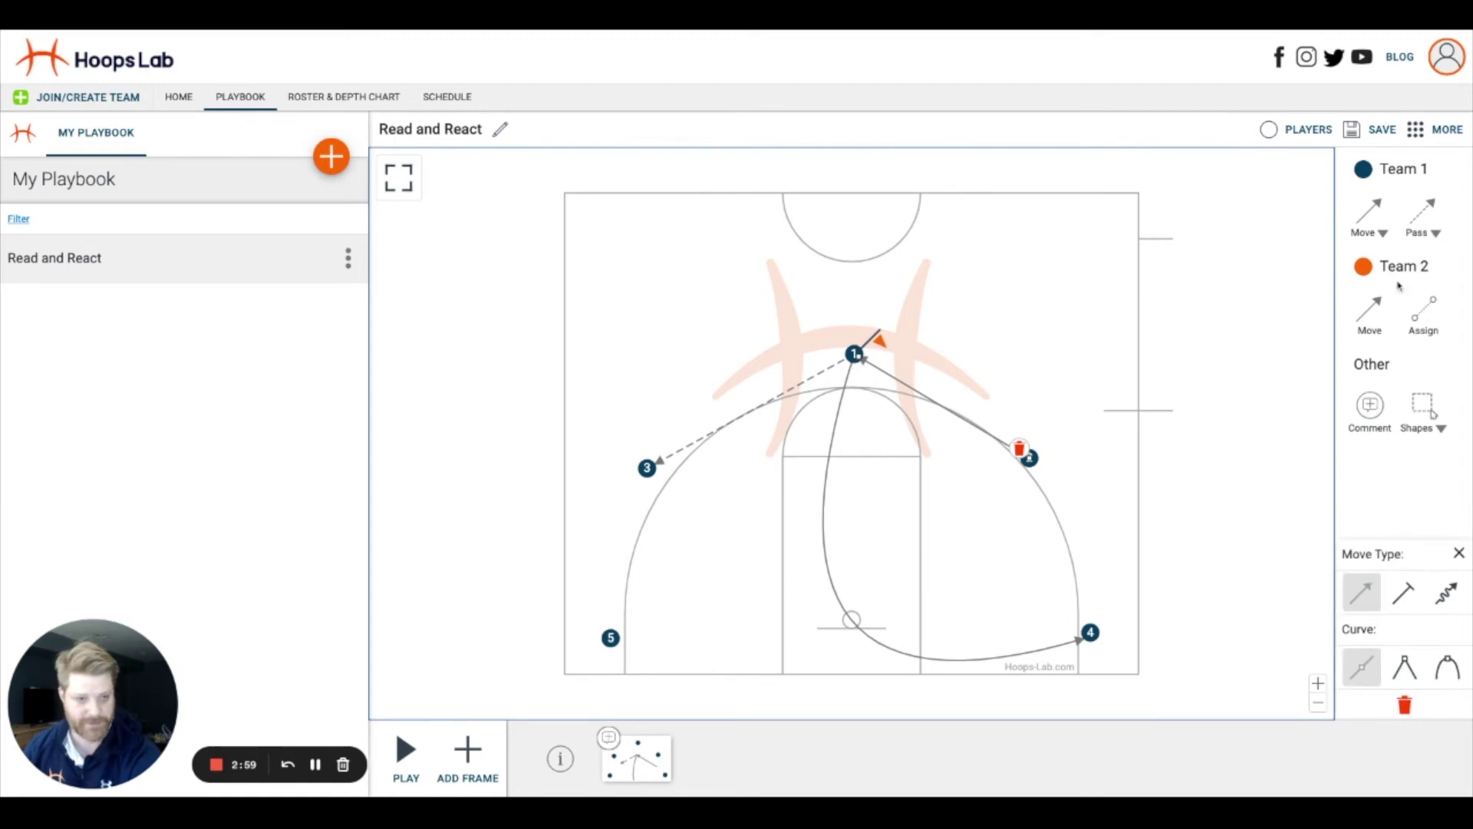
click(1379, 206)
click(1147, 583)
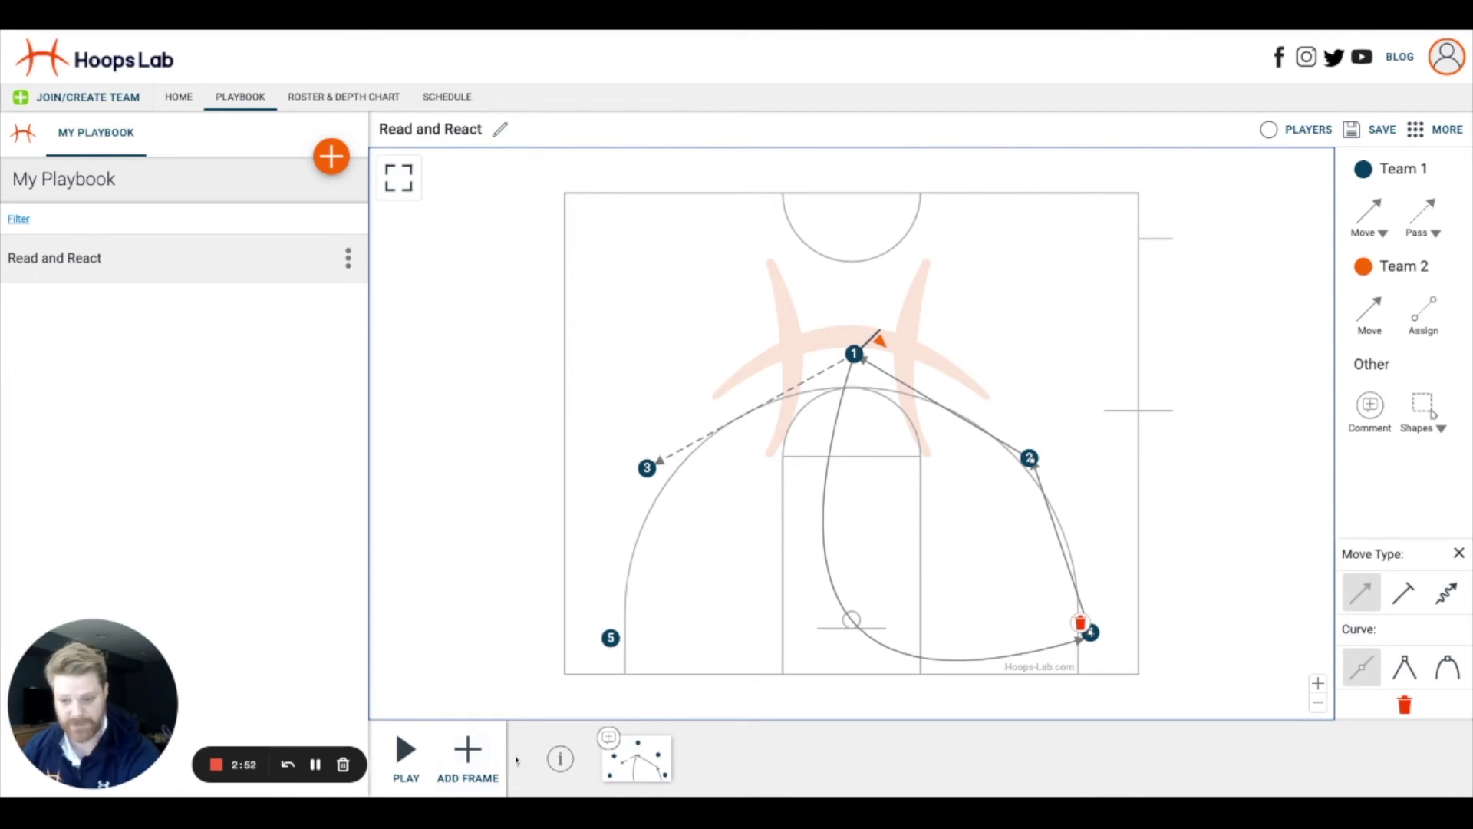
- Add a second frame and draw a pass from player 3 to player 2 at the top of the key
click(478, 758)
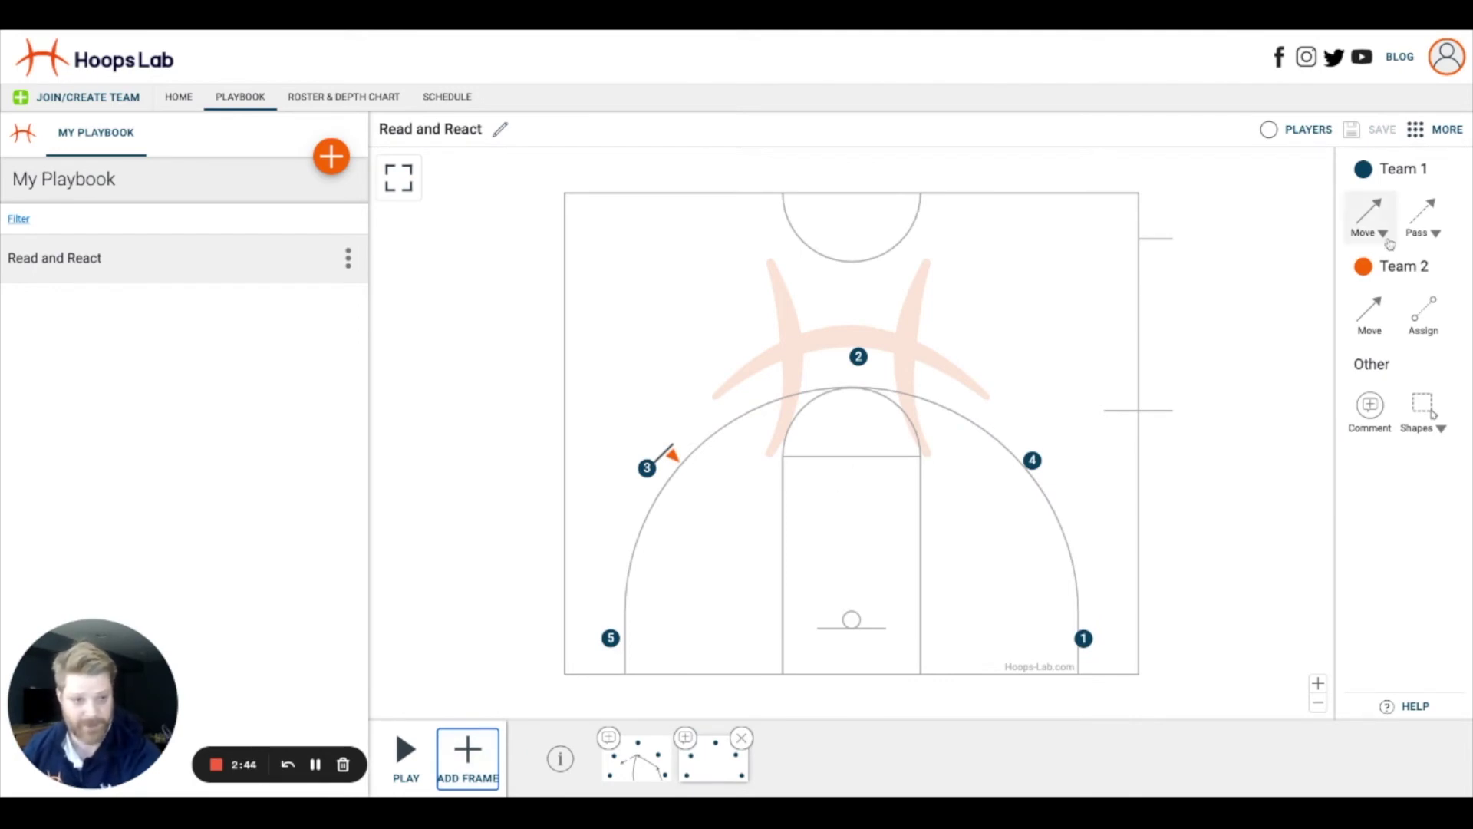
drag(658, 459, 848, 362)
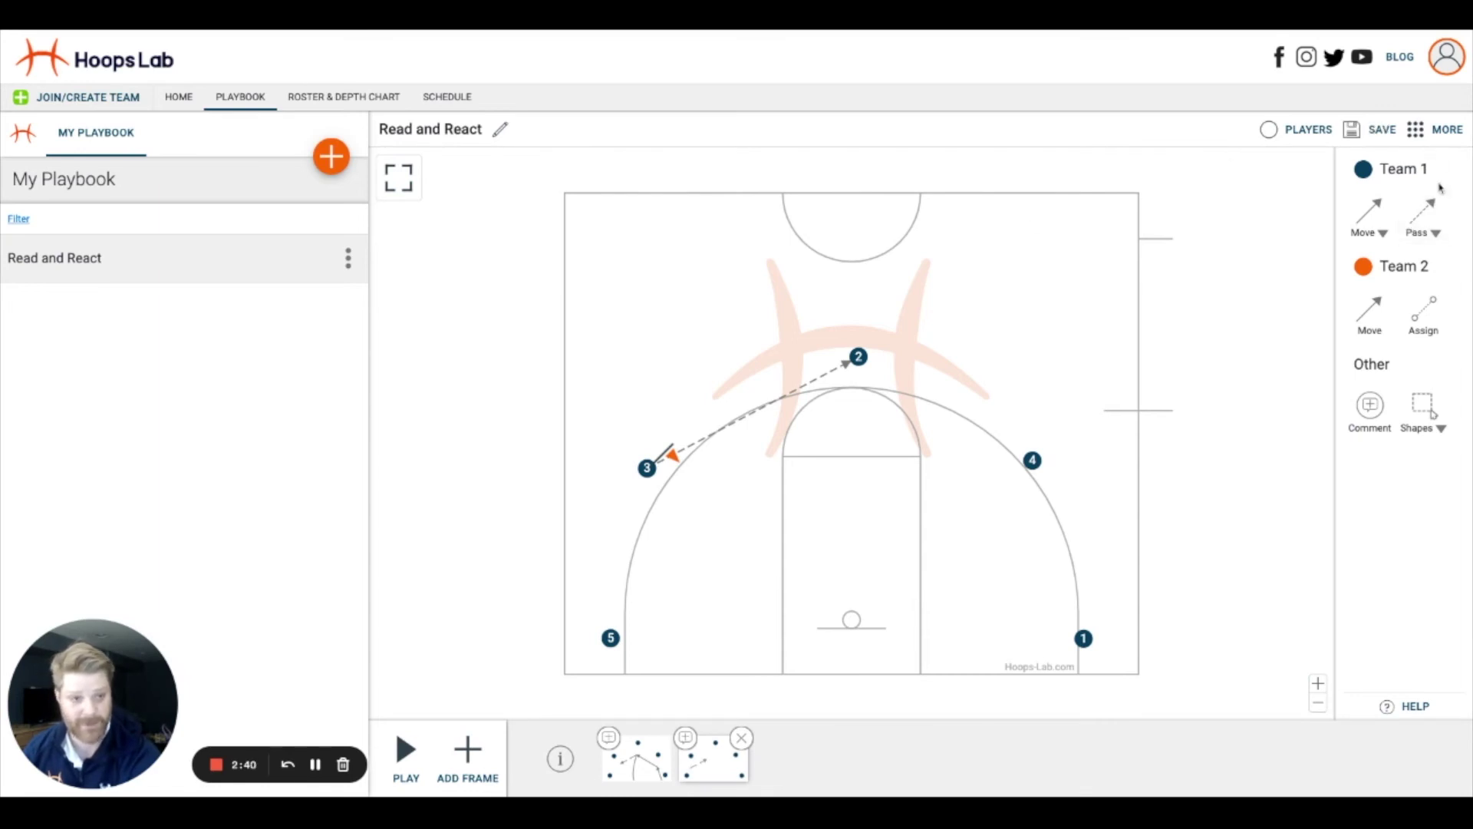
- Draw player 3's cut through the basket to player 5's corner and player 5's move up to player 3's spot
click(1364, 214)
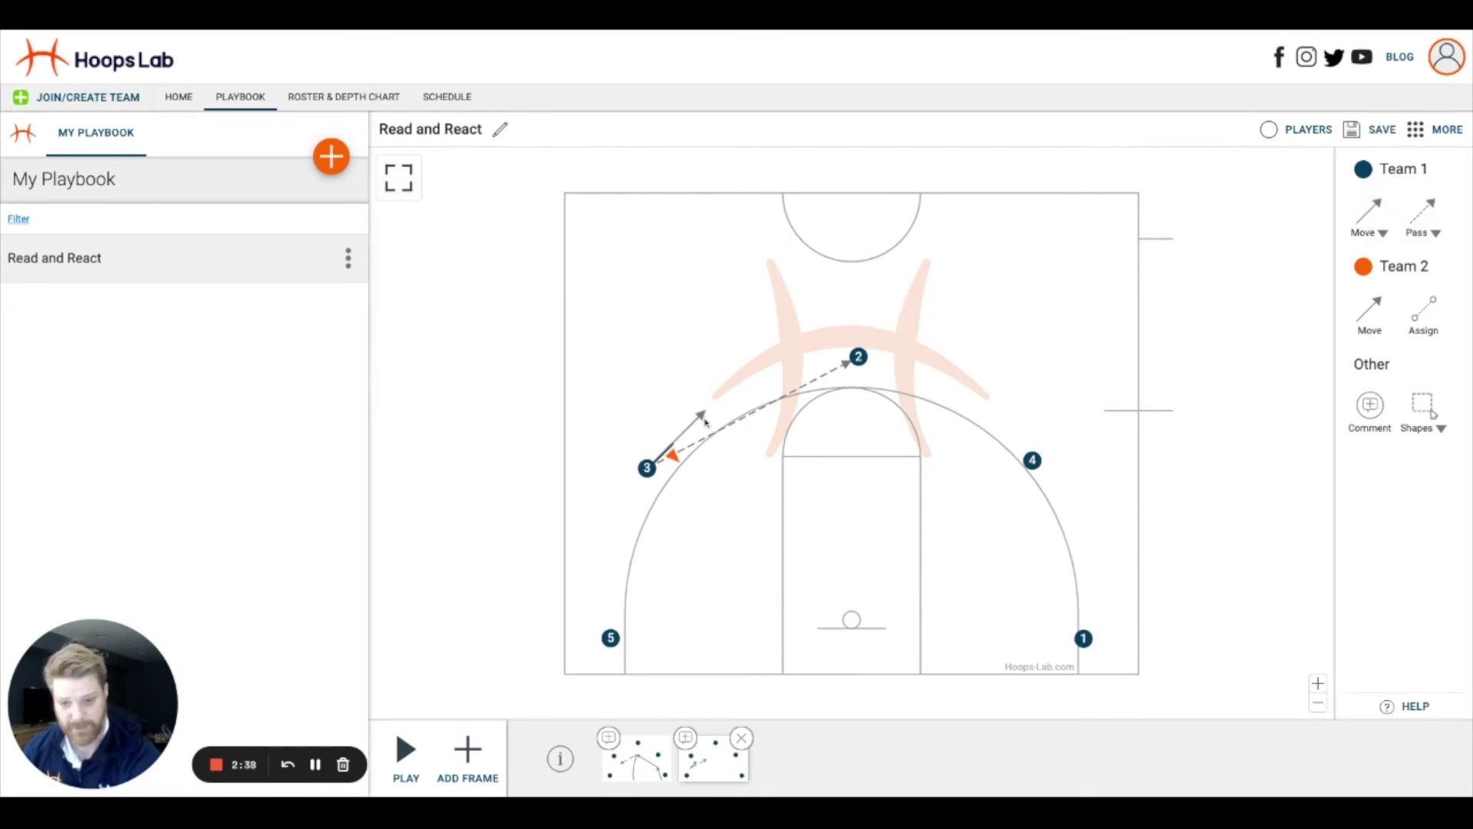
drag(704, 414, 629, 634)
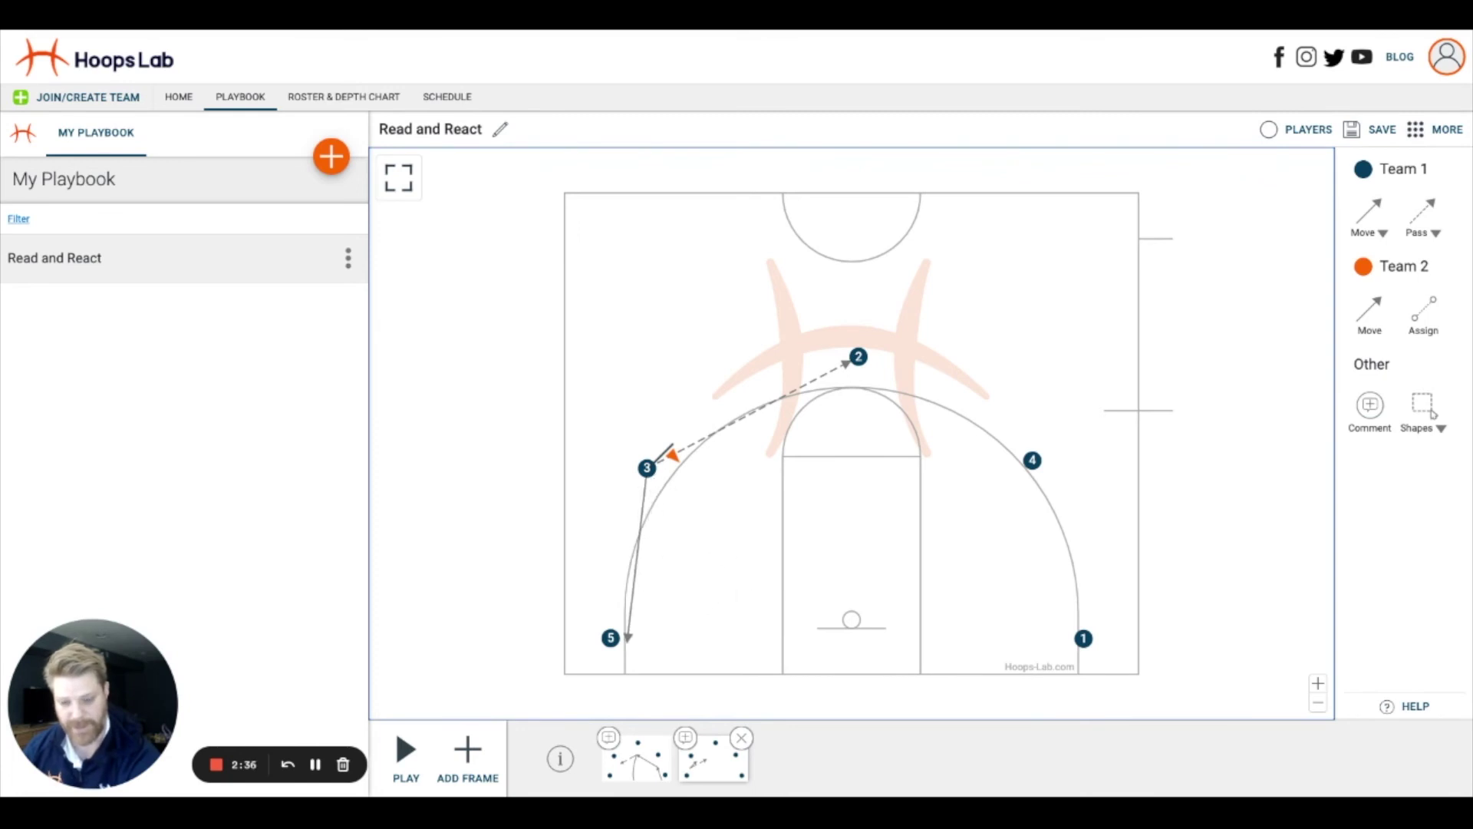
click(641, 562)
drag(641, 566, 851, 617)
click(1362, 221)
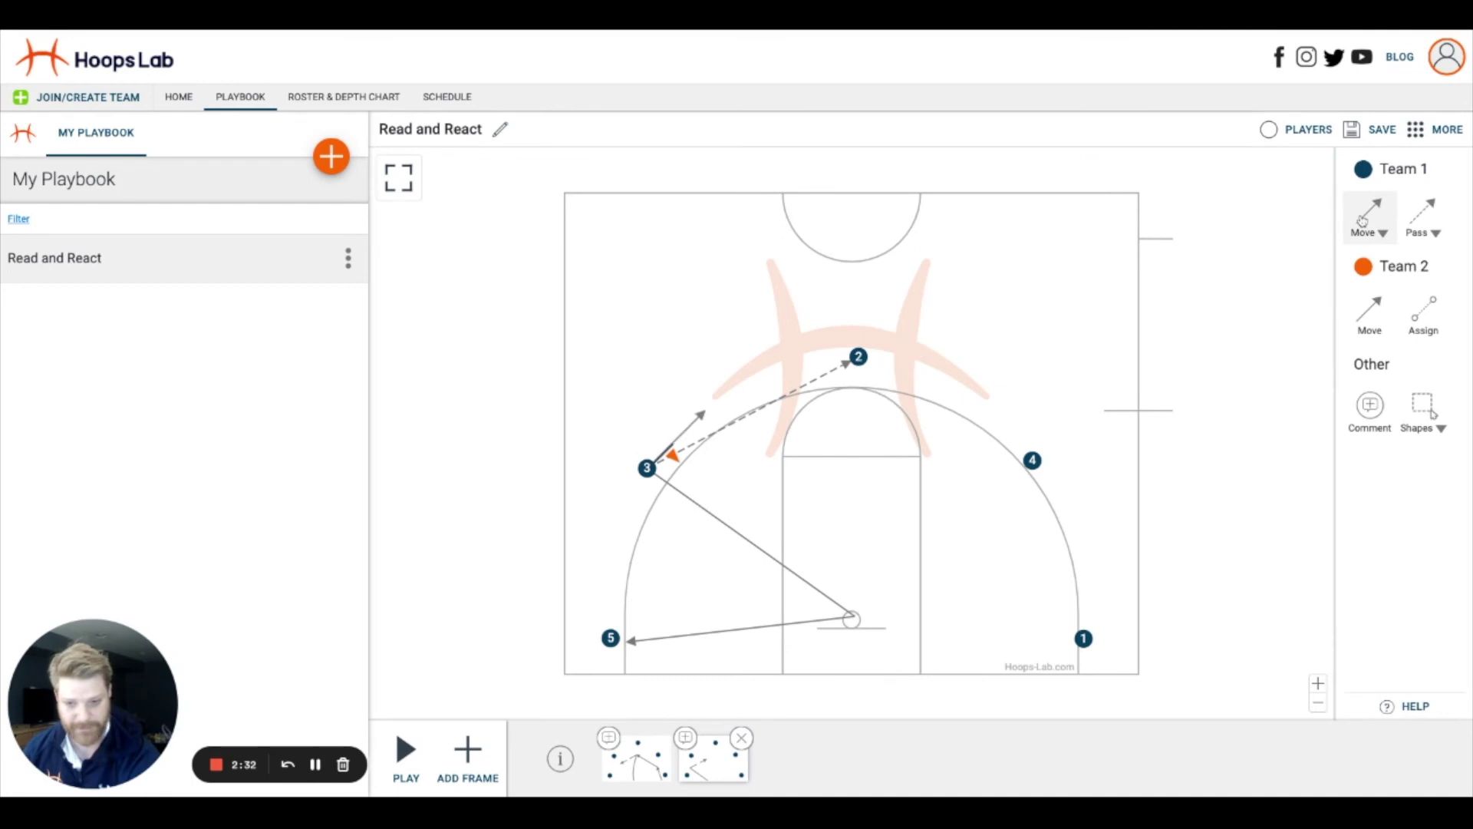
click(665, 594)
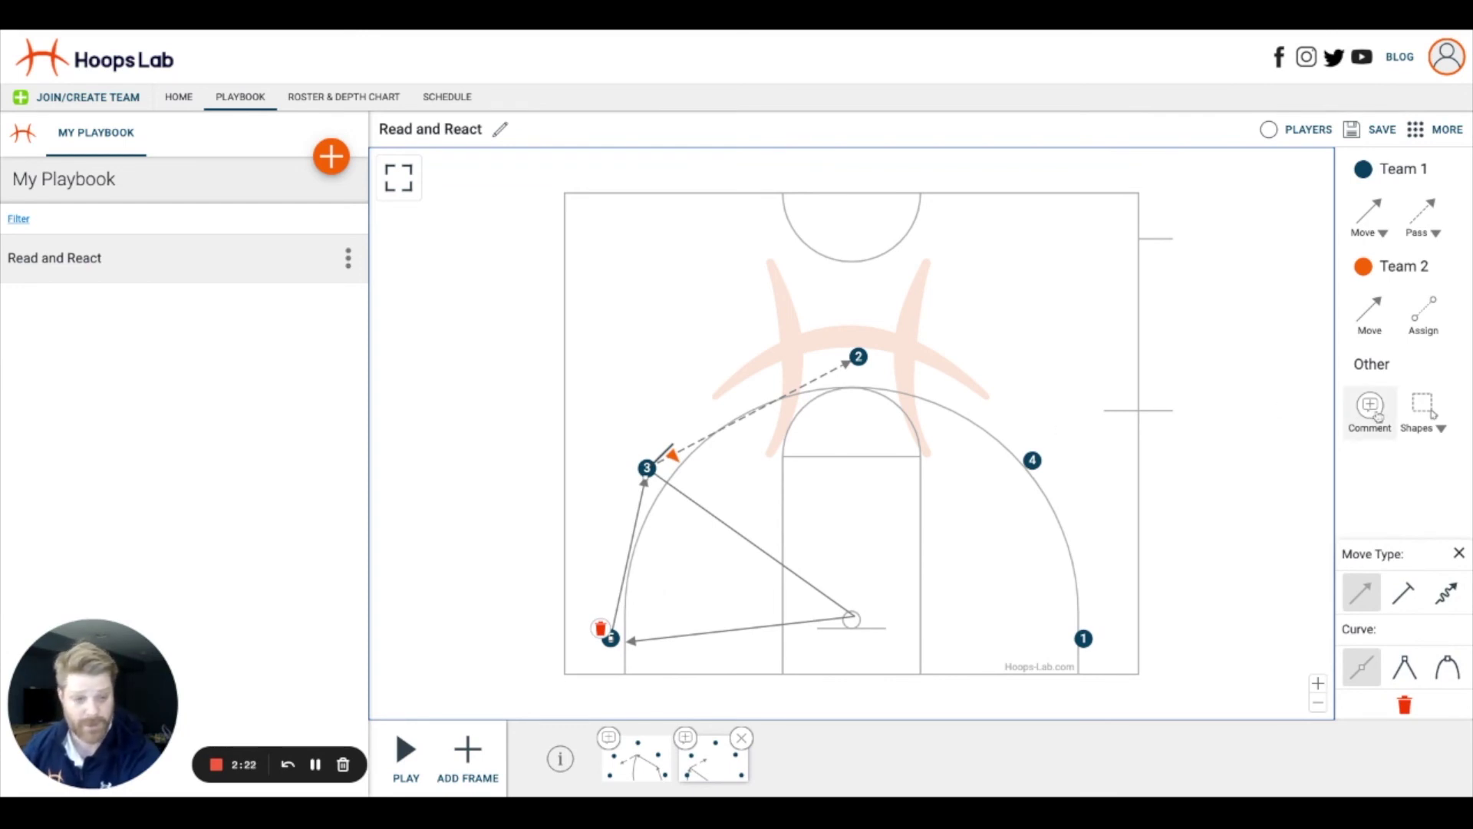
- Place a blank comment marker on the court above player 2, and open and close the second frame's comment box
click(1379, 416)
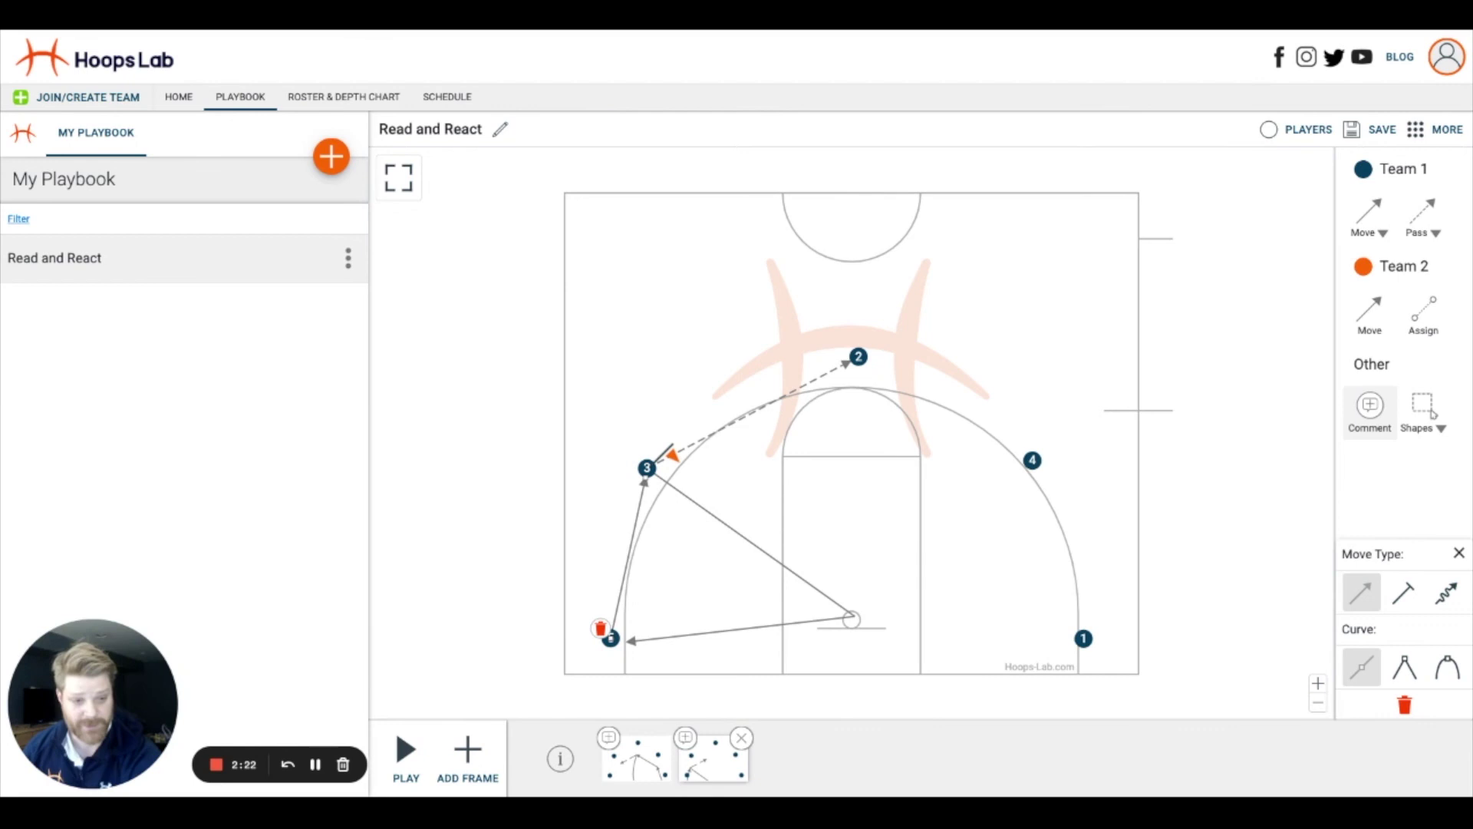
click(924, 289)
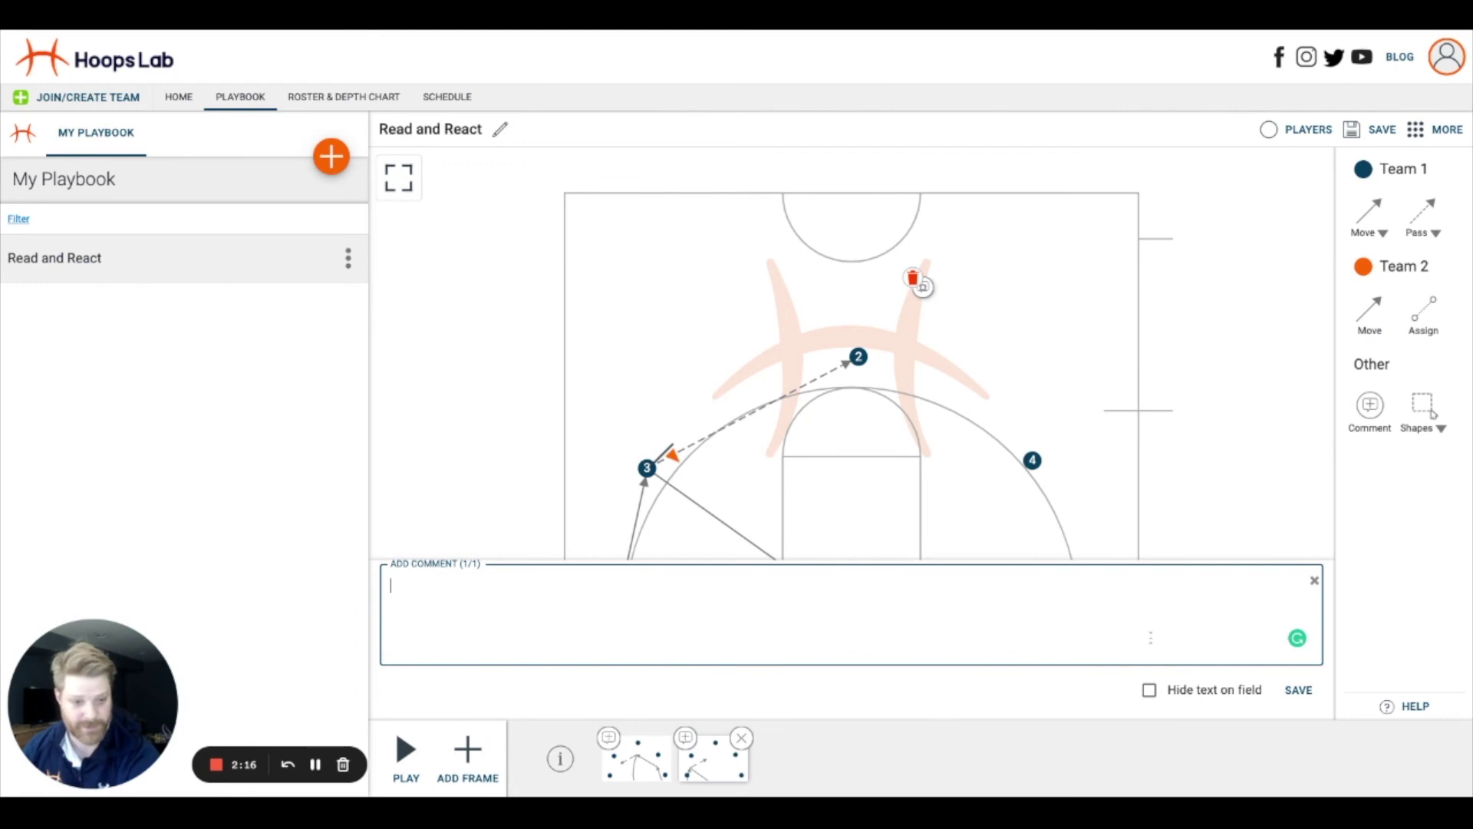
click(1315, 581)
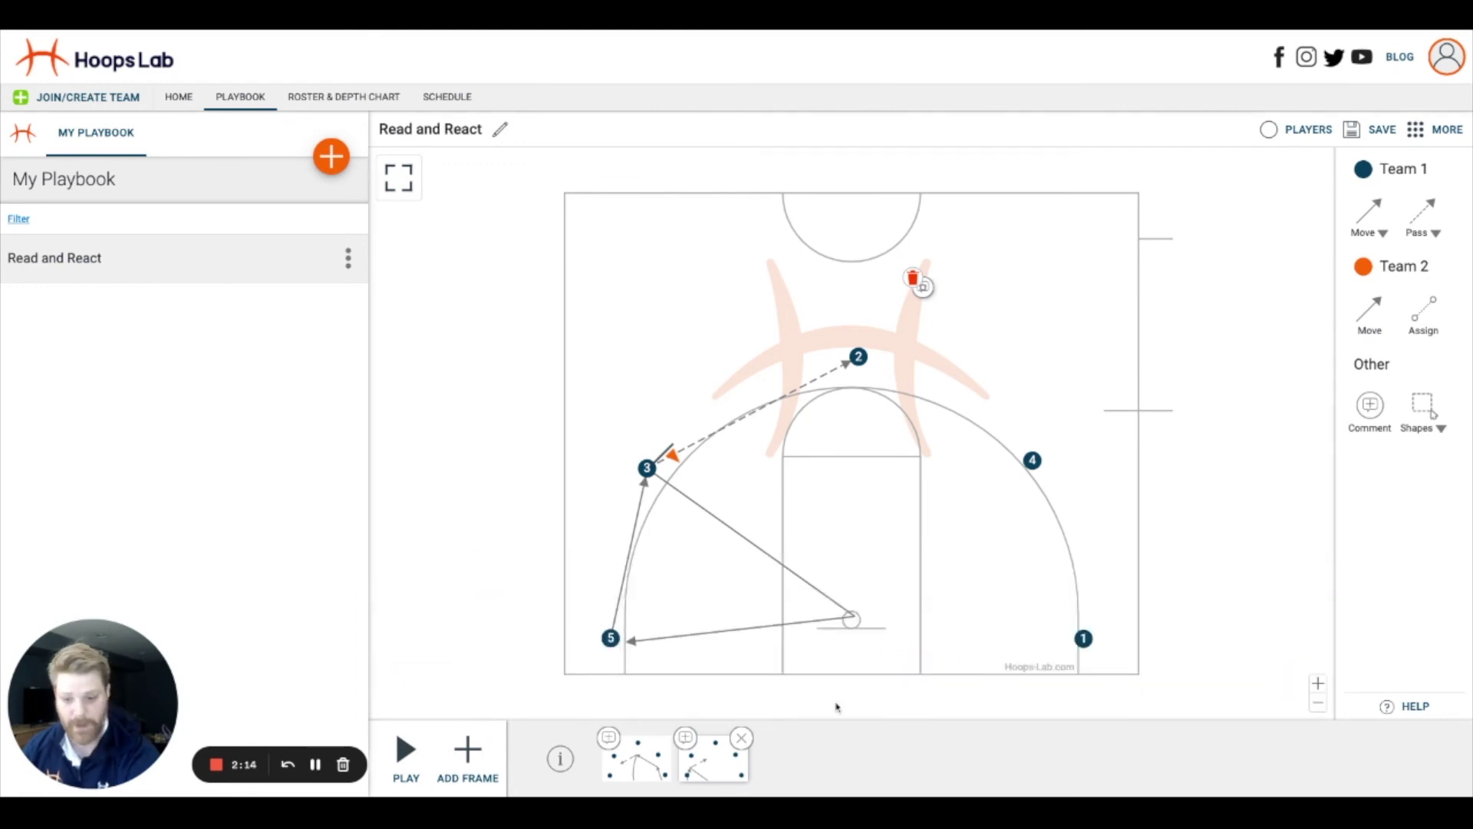
click(688, 741)
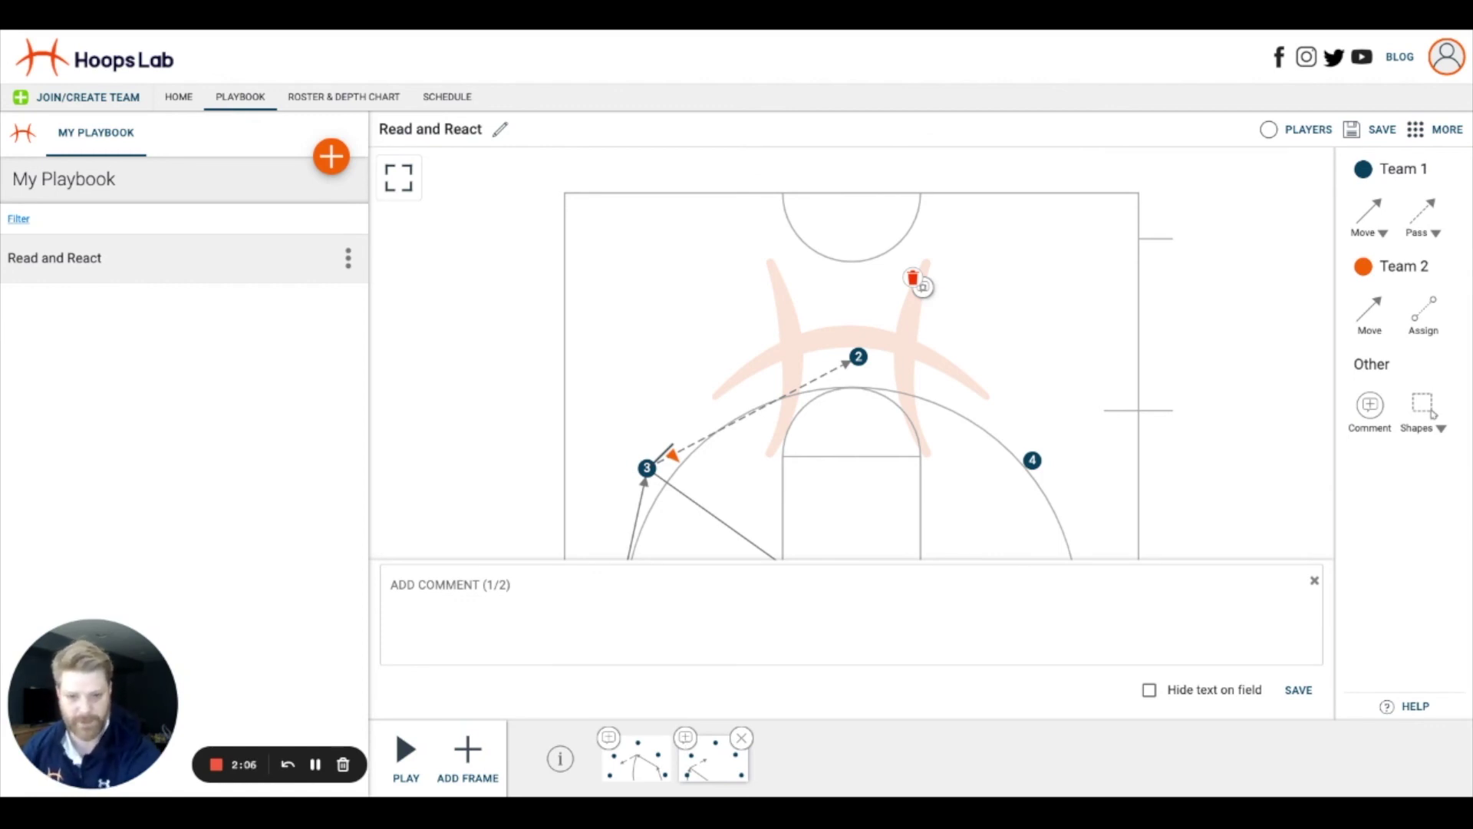
click(1314, 581)
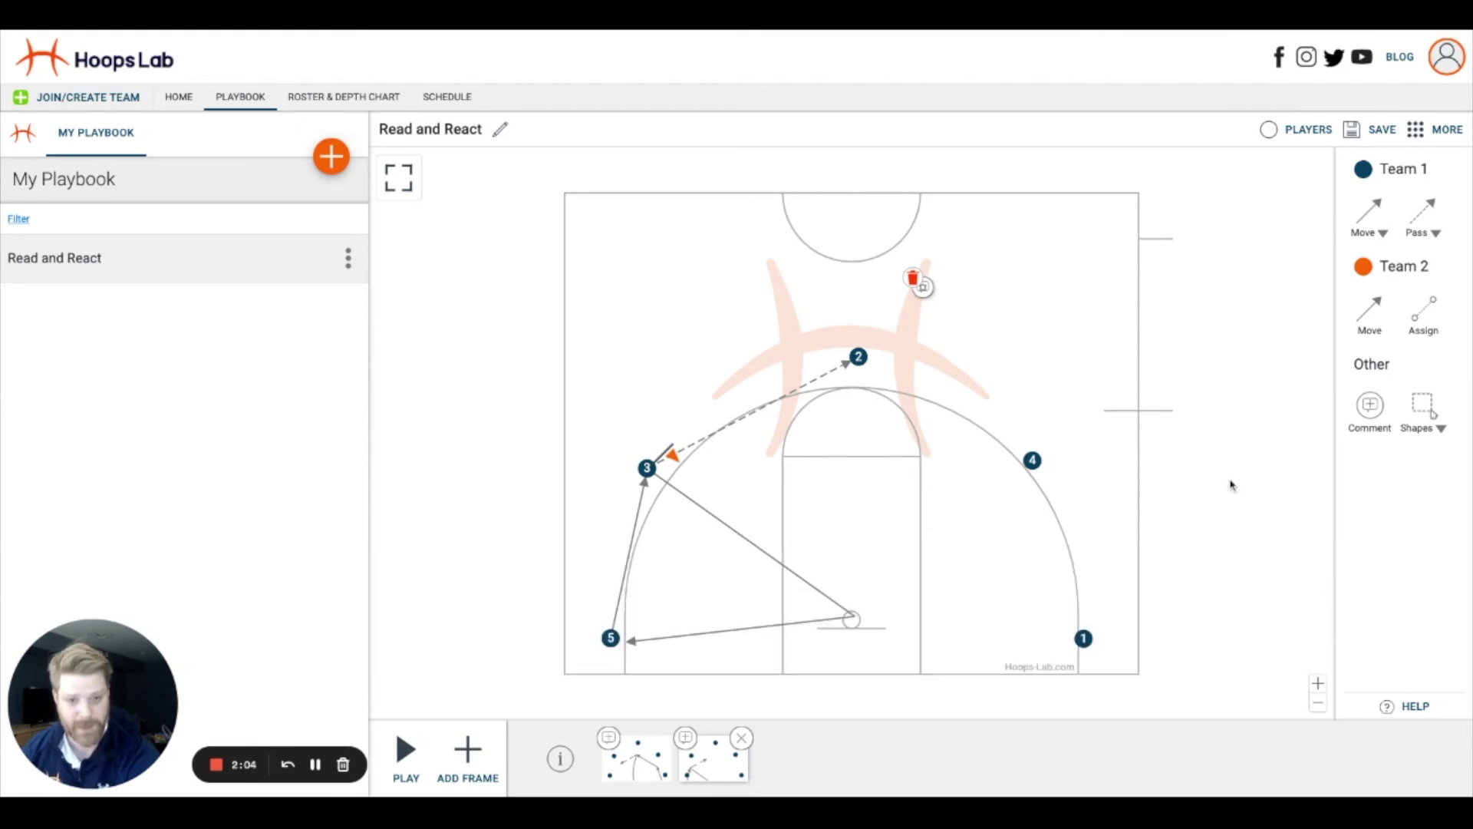